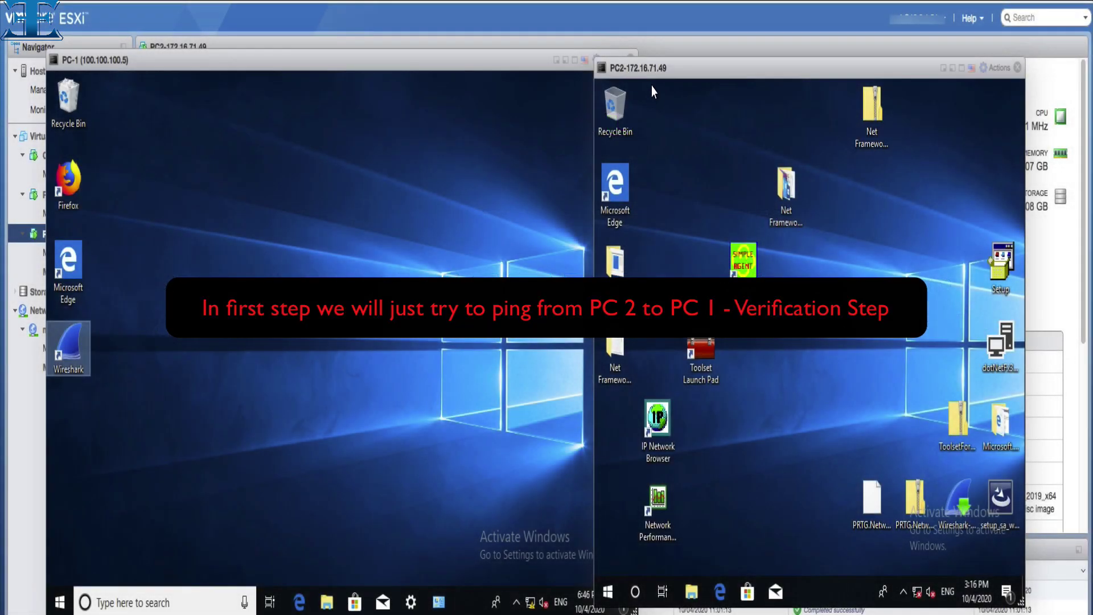
Step: Open a Command Prompt on PC2 and run ipconfig
left_click(608, 592)
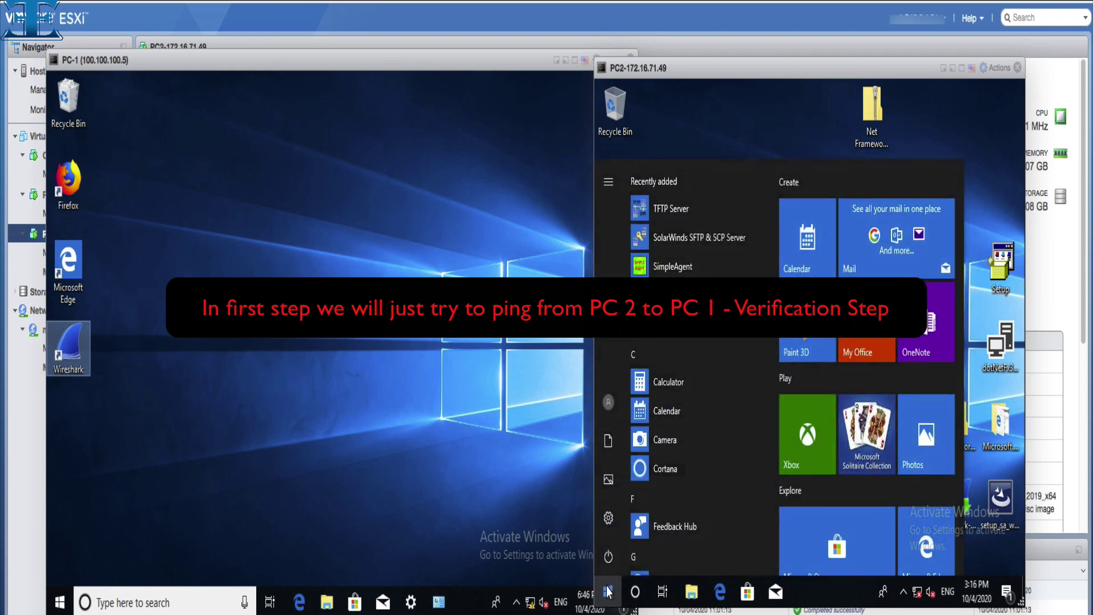
type("cmd")
left_click(637, 235)
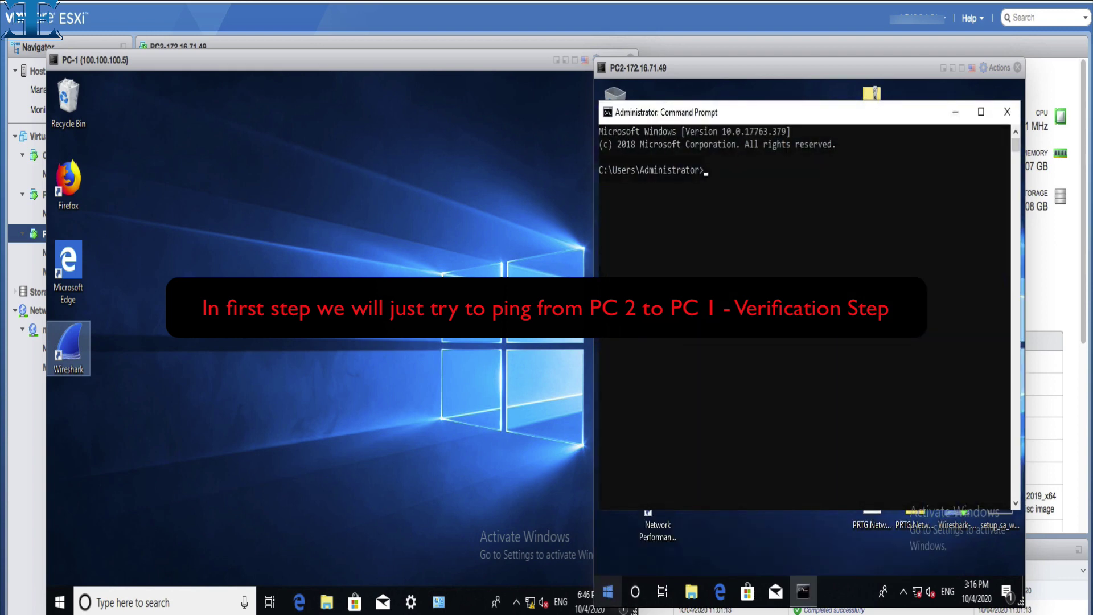
type("ipconfig")
key("Return")
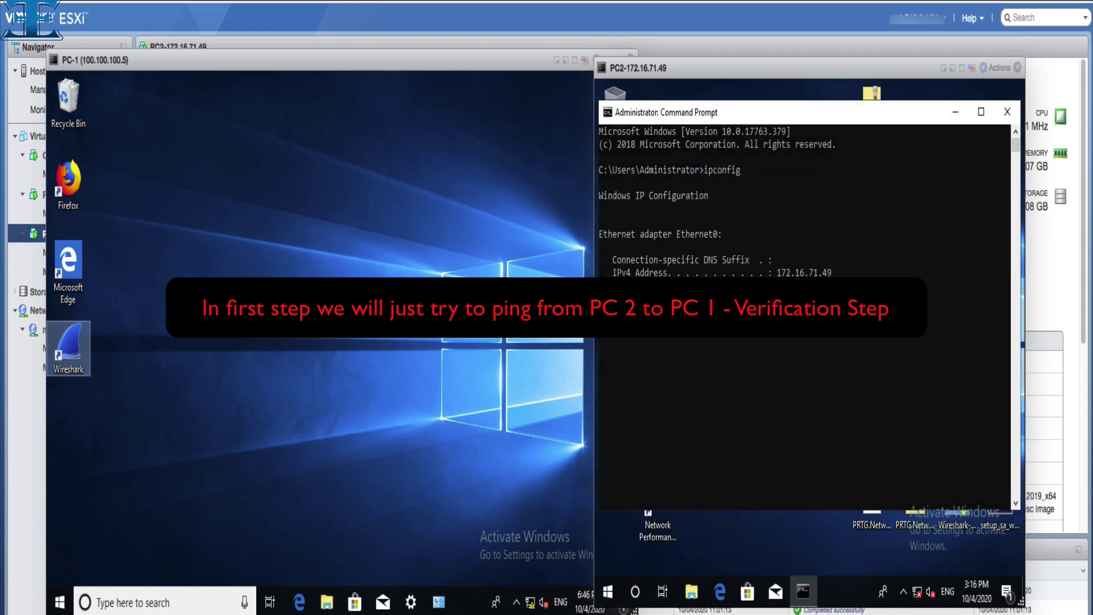
Step: Open a Command Prompt on PC-1 and run ipconfig to check its network addresses
left_click(174, 595)
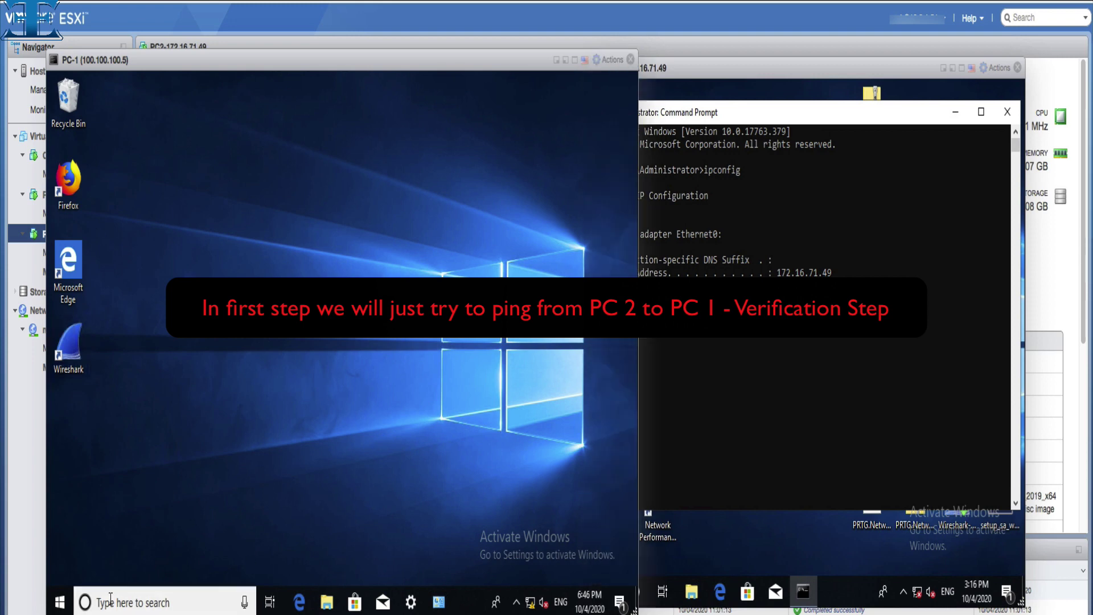
type("cmd")
key("Return")
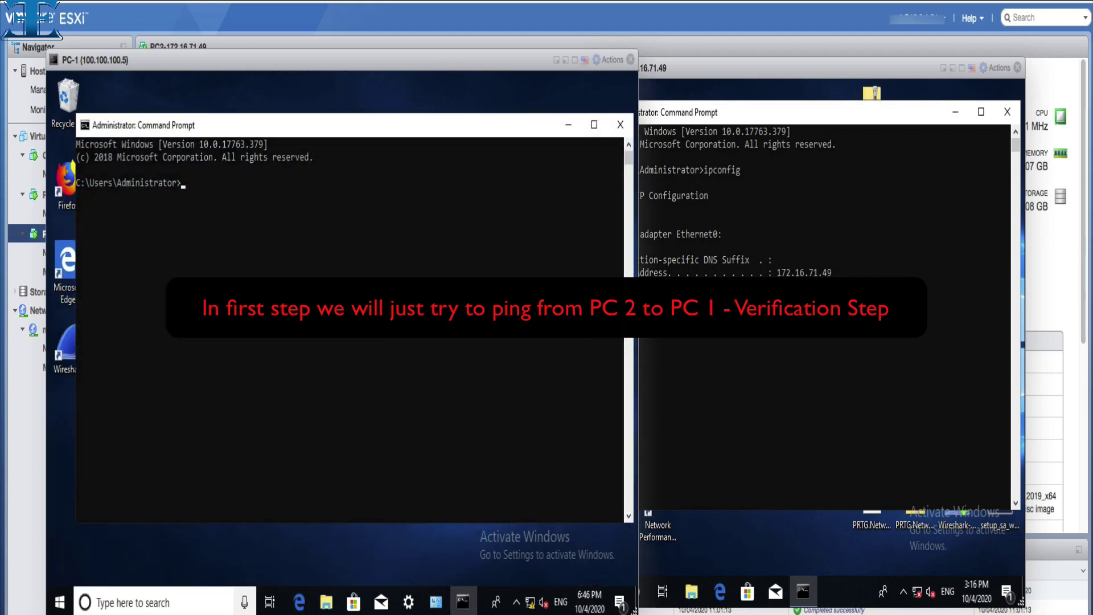
type("ipconfig")
key("Return")
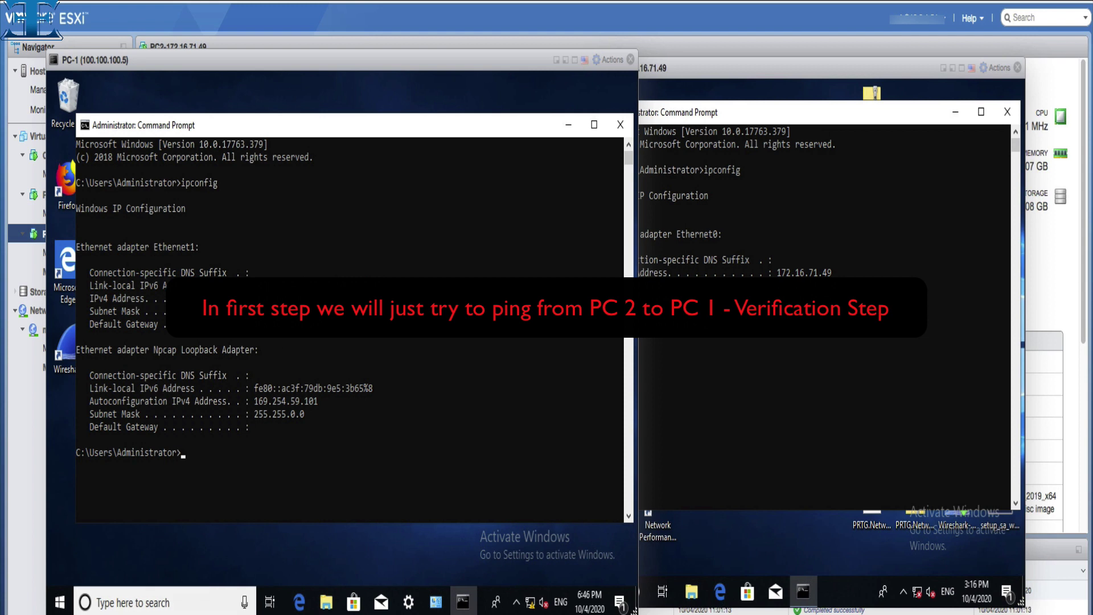
Step: Ping PC-1 at 100.100.100.5 from the PC2 Command Prompt
left_click(341, 484)
left_click(798, 398)
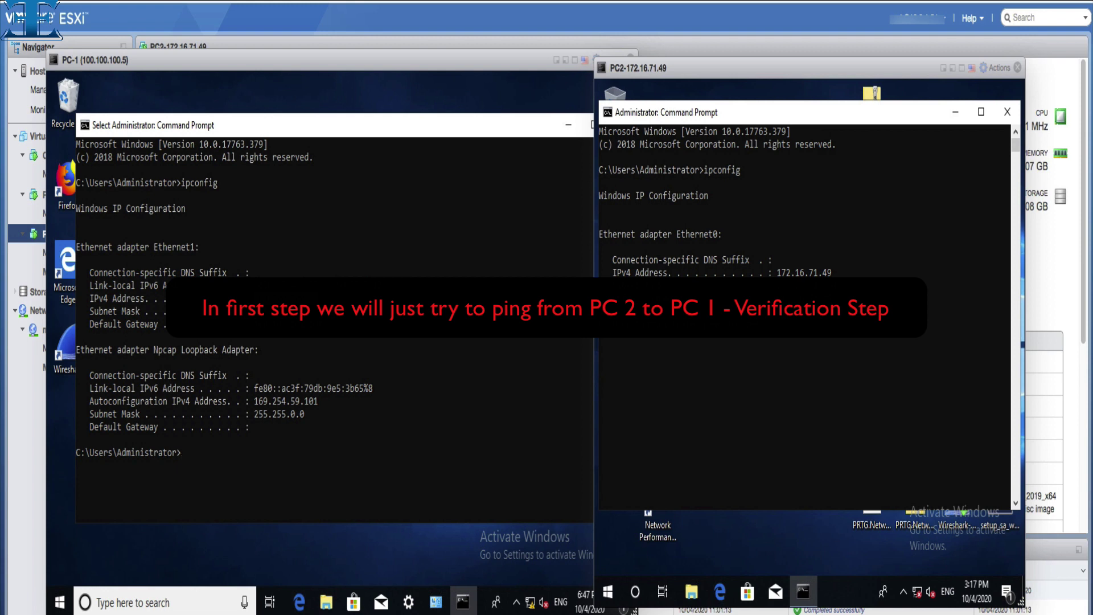
key("Return")
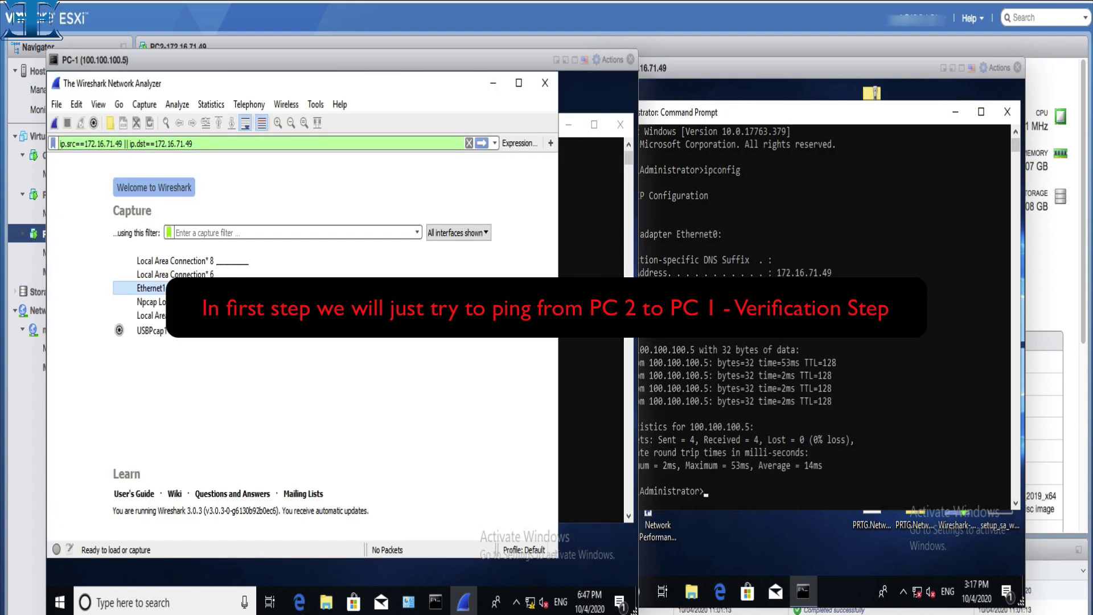
Step: Start a Wireshark capture on PC-1's Ethernet1 interface and shorten the display filter to ip.src==172.16.71.49
key("ctrl+e")
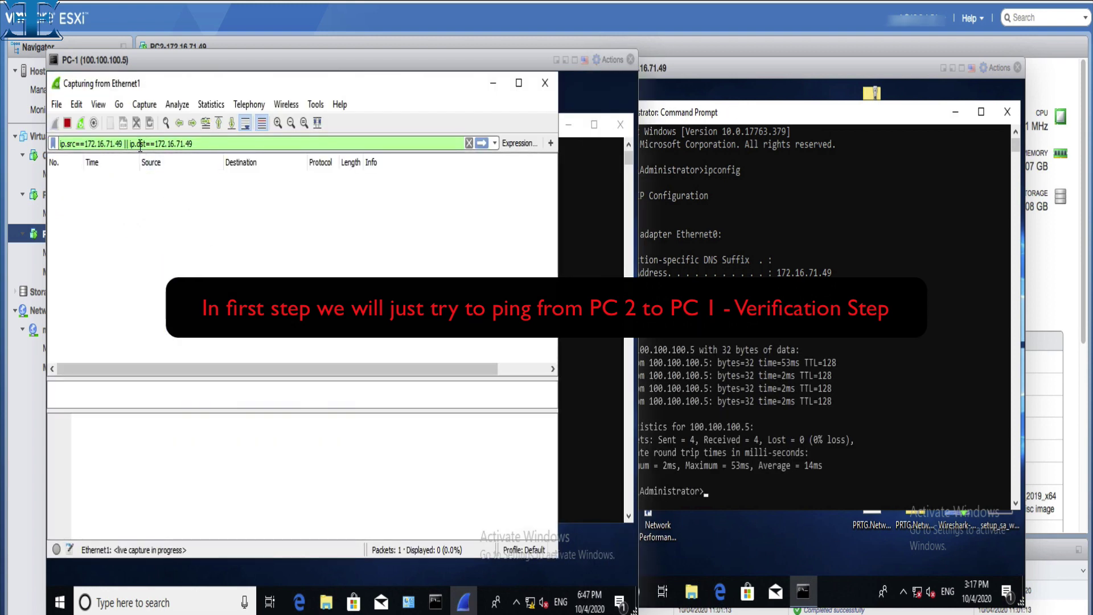
key("shift+End")
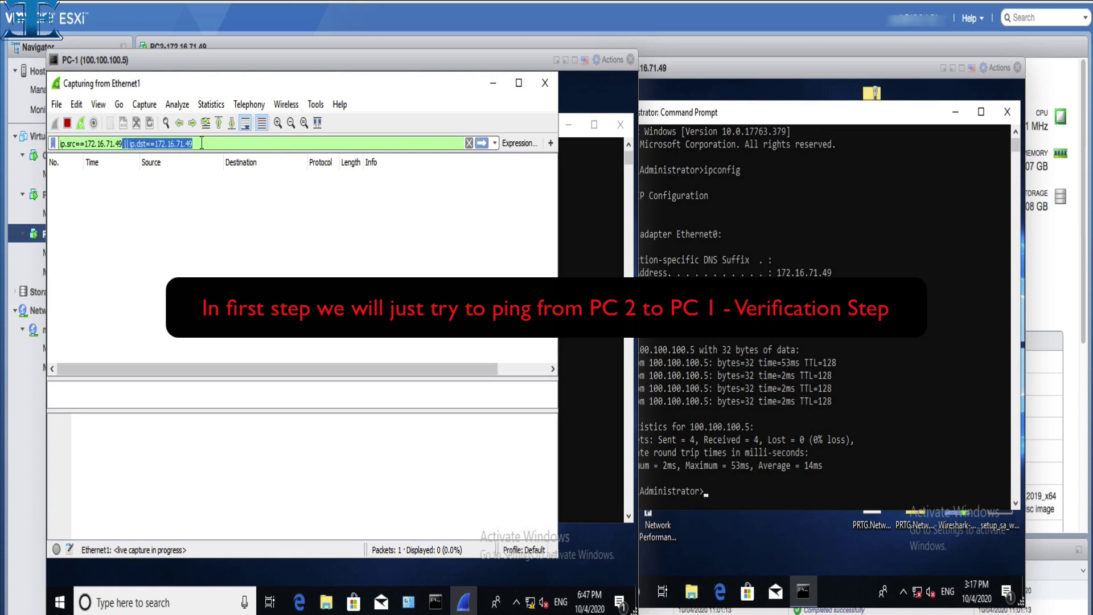
key("BackSpace")
key("ctrl+e")
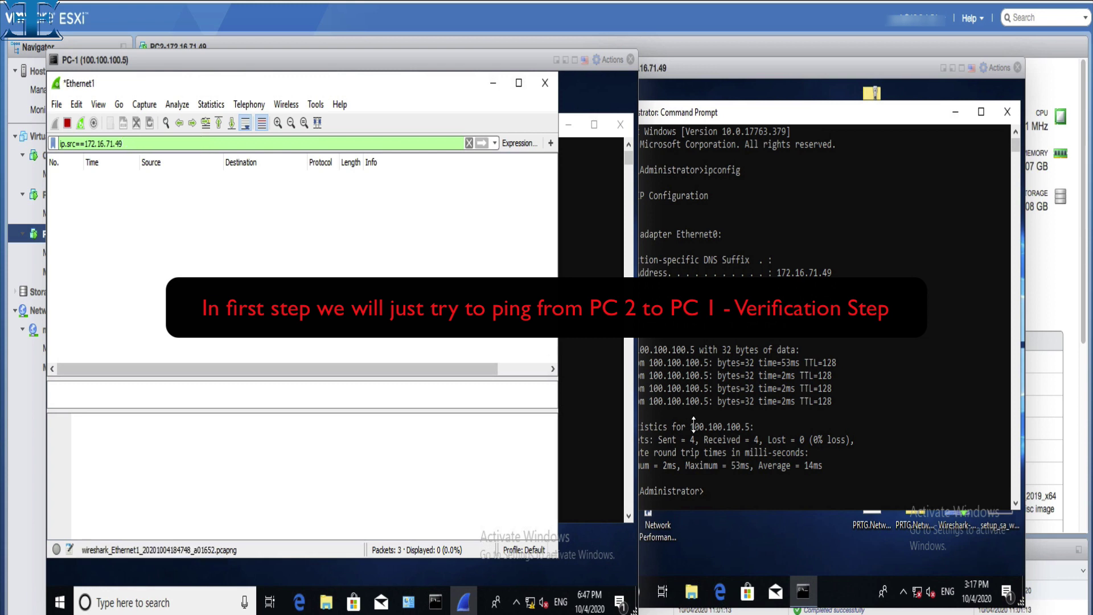
Step: Repeat the ping from PC2 to 100.100.100.5 and examine the captured ICMP request packets on PC-1
left_click(736, 441)
key("Escape")
key("Up")
key("Return")
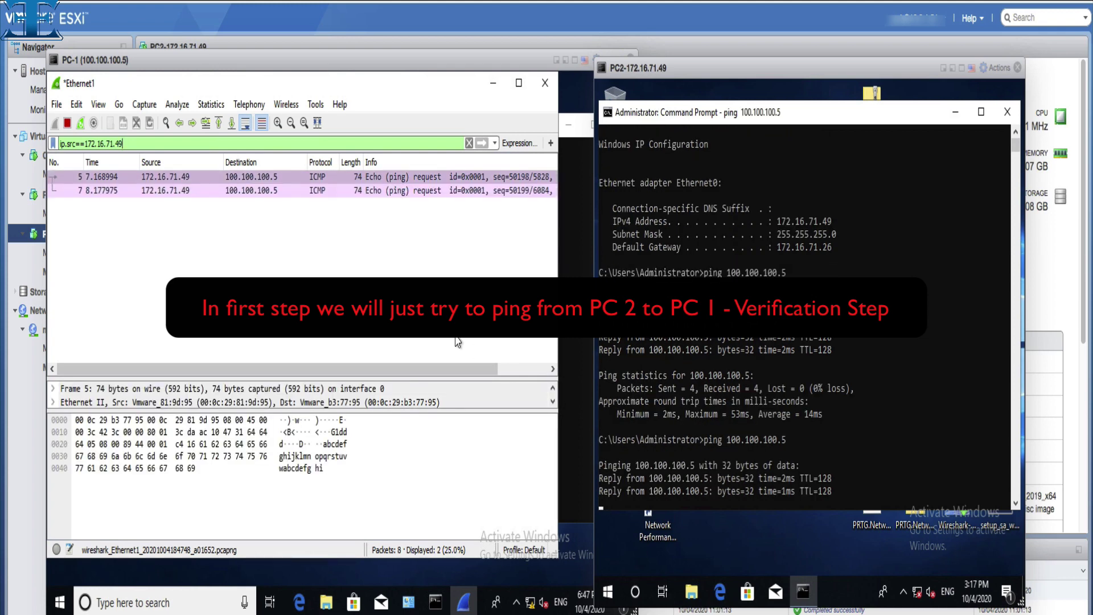
left_click(188, 192)
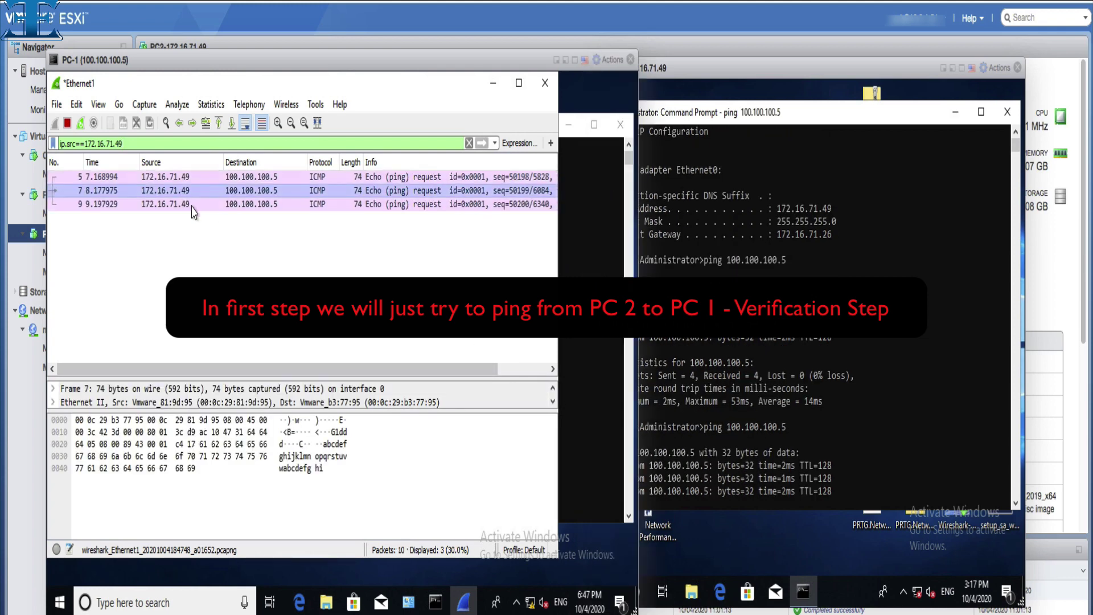
left_click(662, 337)
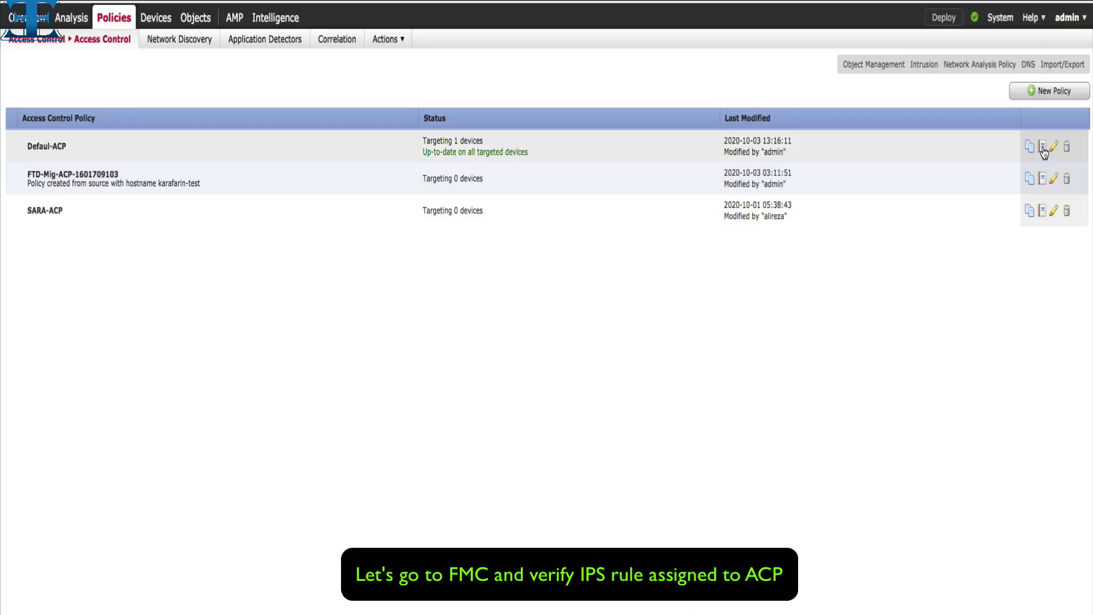
Step: In Firepower Management Center, open Defaul-ACP and check the intrusion policy assigned to permit_any, then close the rule without saving
left_click(1054, 147)
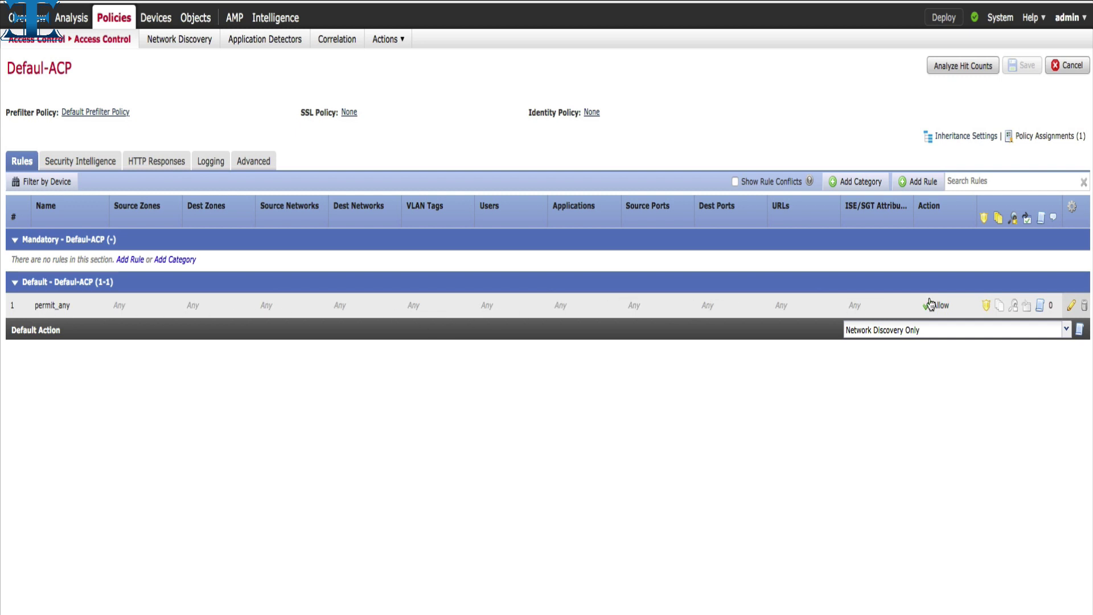
left_click(985, 308)
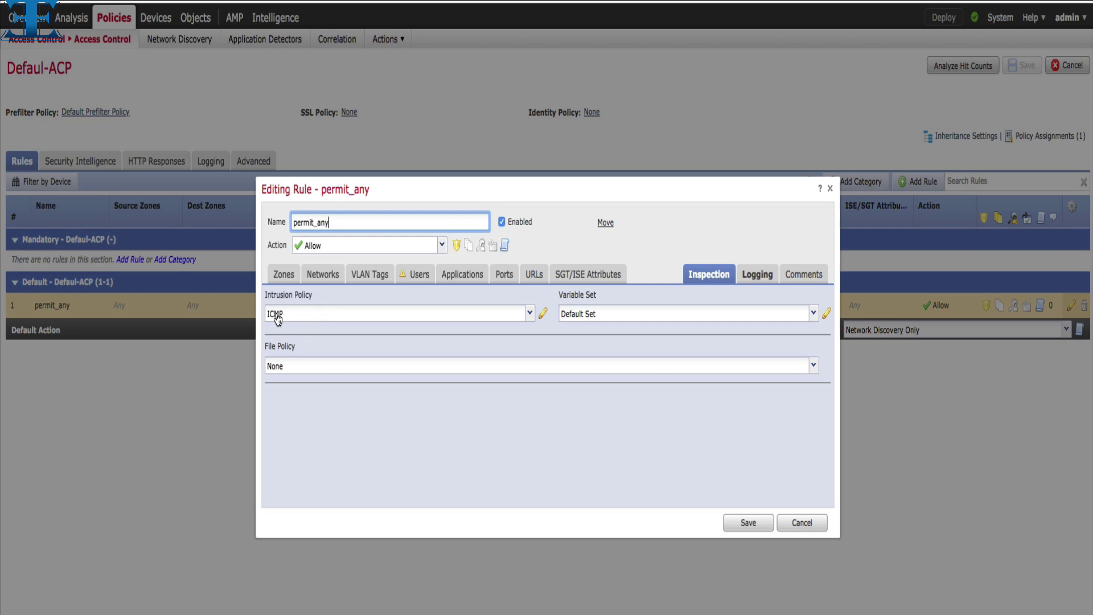
left_click(790, 525)
left_click(558, 406)
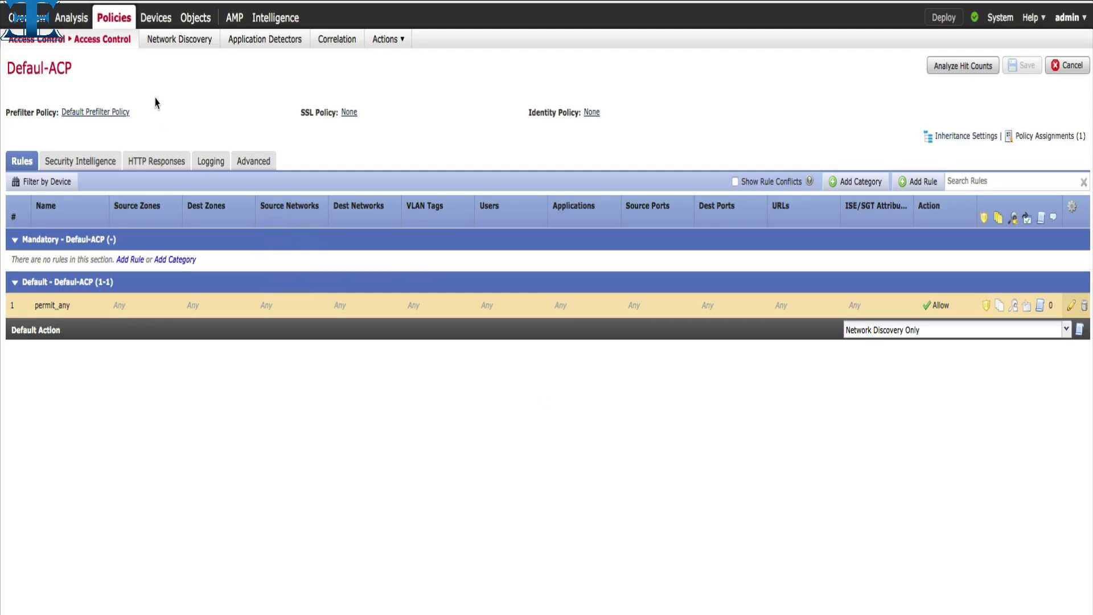
Step: Open the ICMP intrusion policy for editing and review the rule counts in its My Changes layer
mouse_move(100, 45)
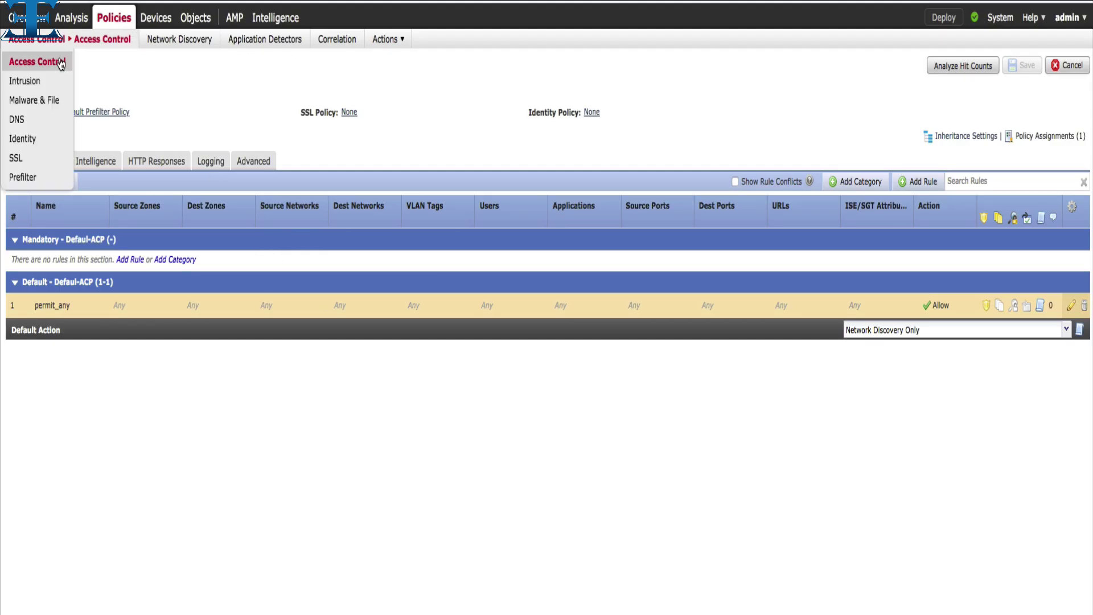
left_click(23, 81)
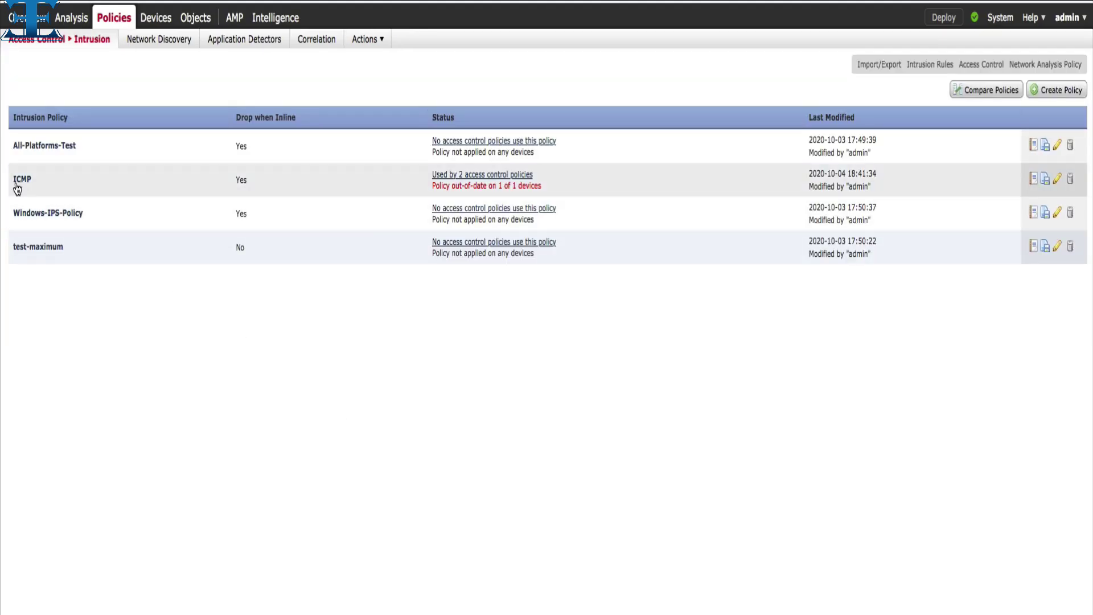
left_click(1058, 179)
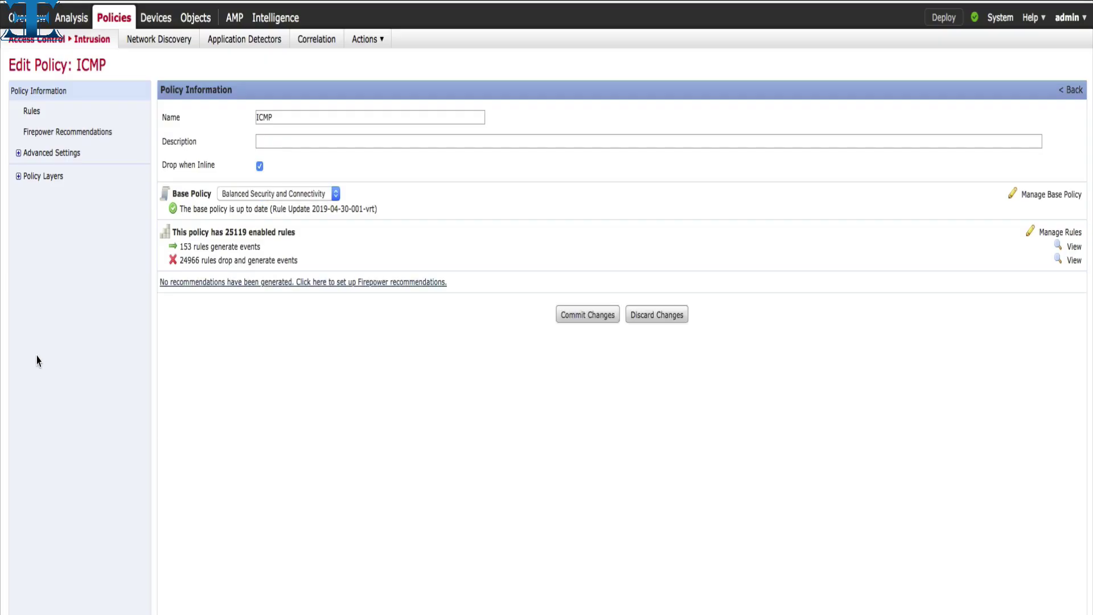
left_click(19, 176)
left_click(45, 202)
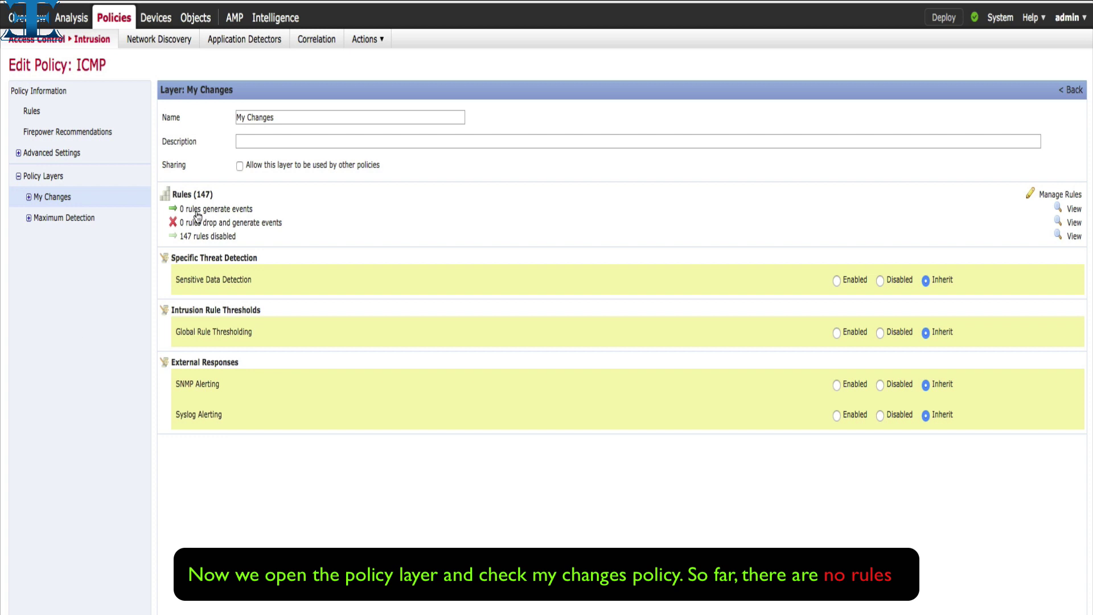
left_click_drag(254, 209, 179, 209)
left_click_drag(292, 224, 203, 228)
Step: Open the My Changes layer's rules and filter them by the protocol-icmp category
left_click(29, 217)
left_click(52, 219)
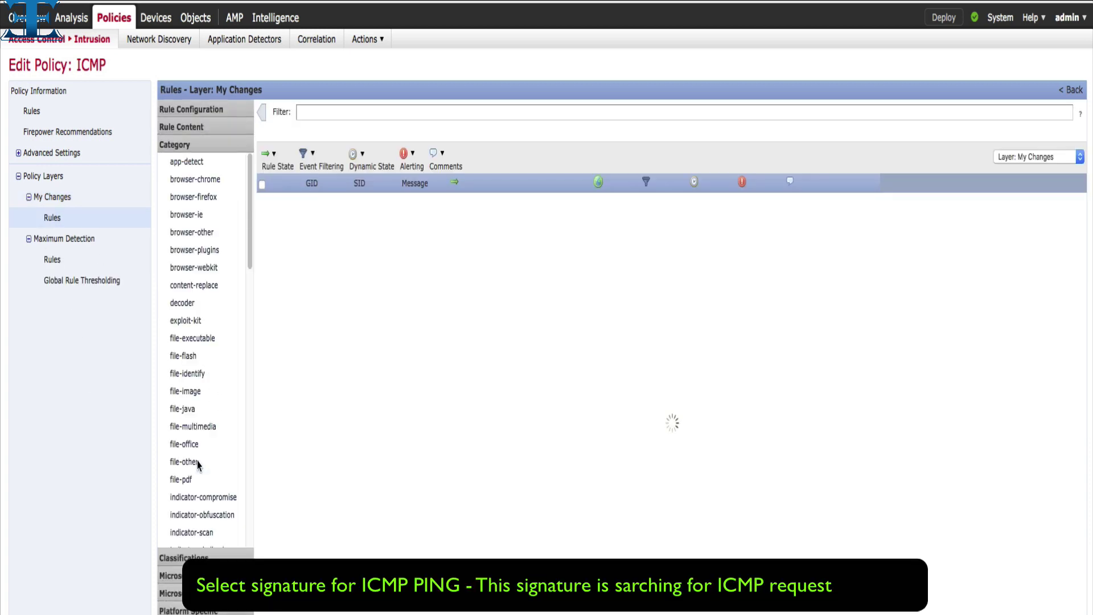
scroll(247, 283, "down", 8)
scroll(247, 282, "down", 5)
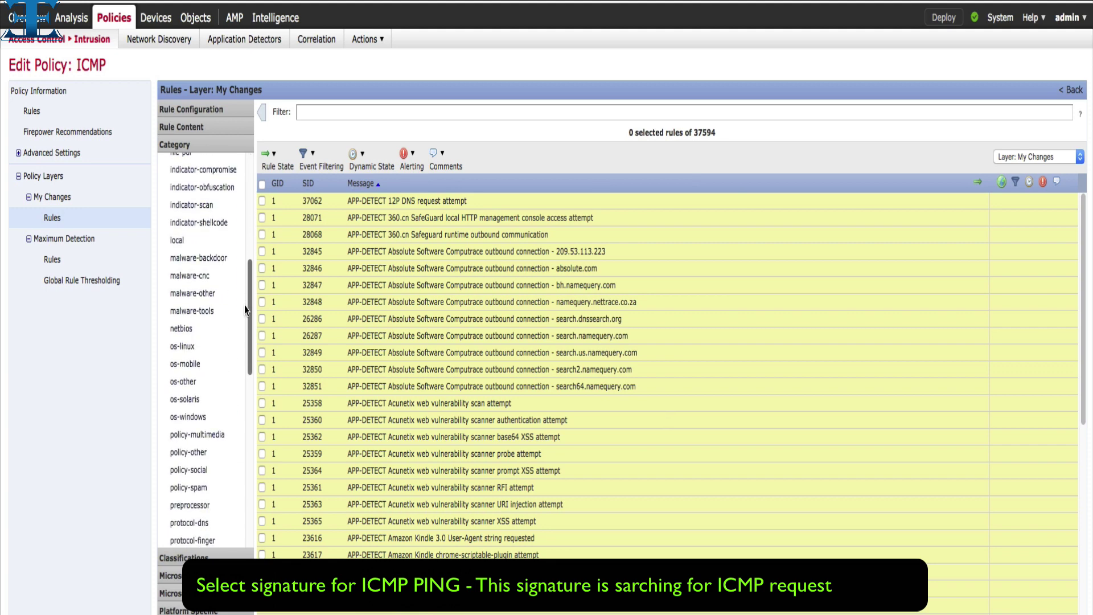
left_click(192, 388)
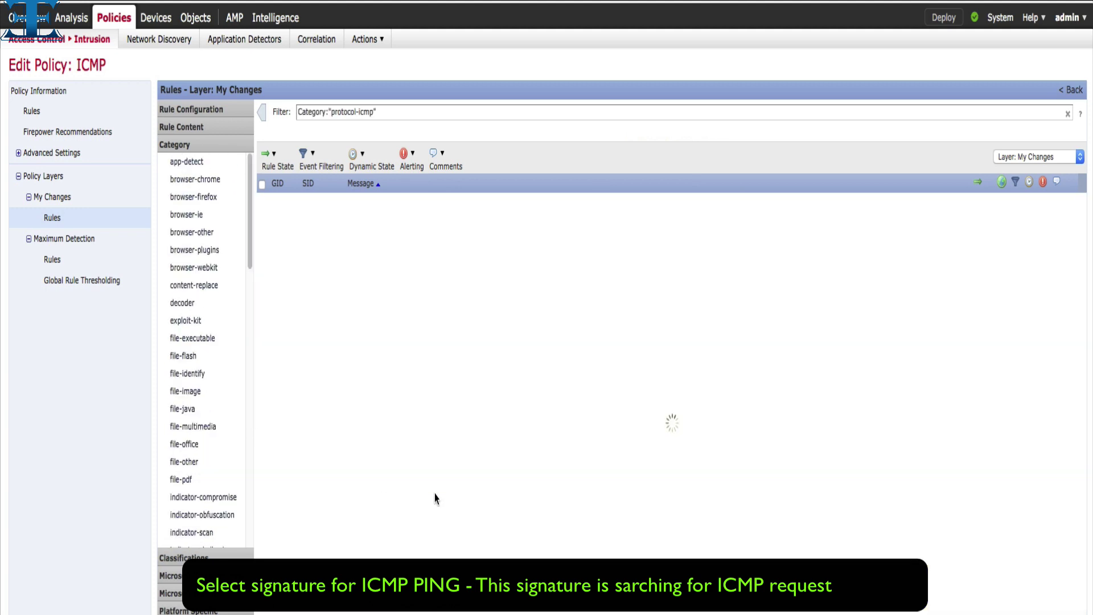
Step: Sort the ICMP rules by SID and open the details of rule 384, PROTOCOL-ICMP PING
scroll(434, 499, "down", 5)
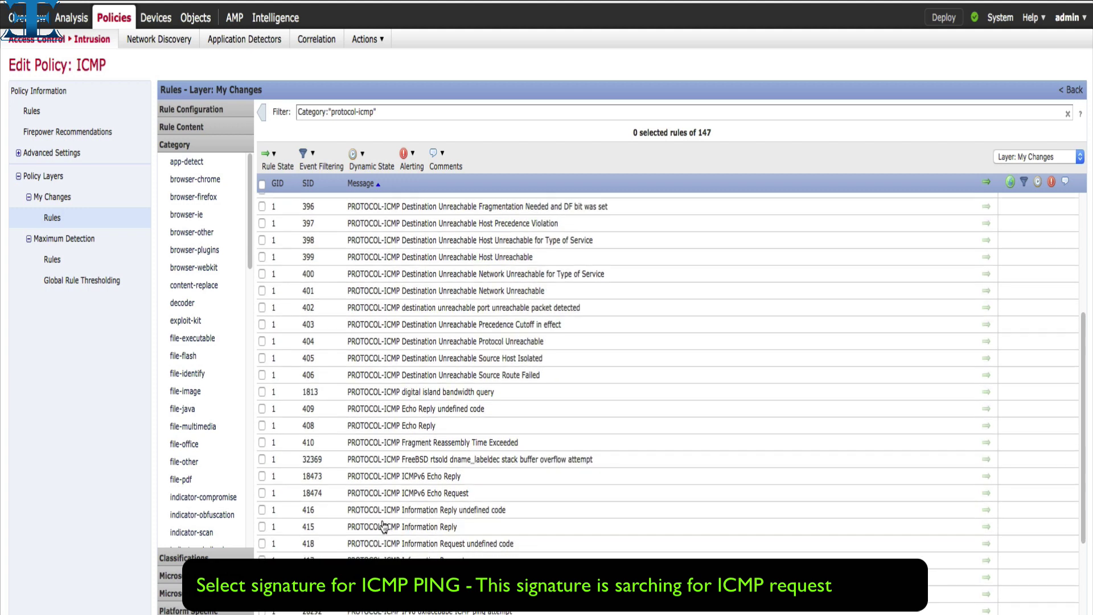
scroll(380, 497, "down", 1)
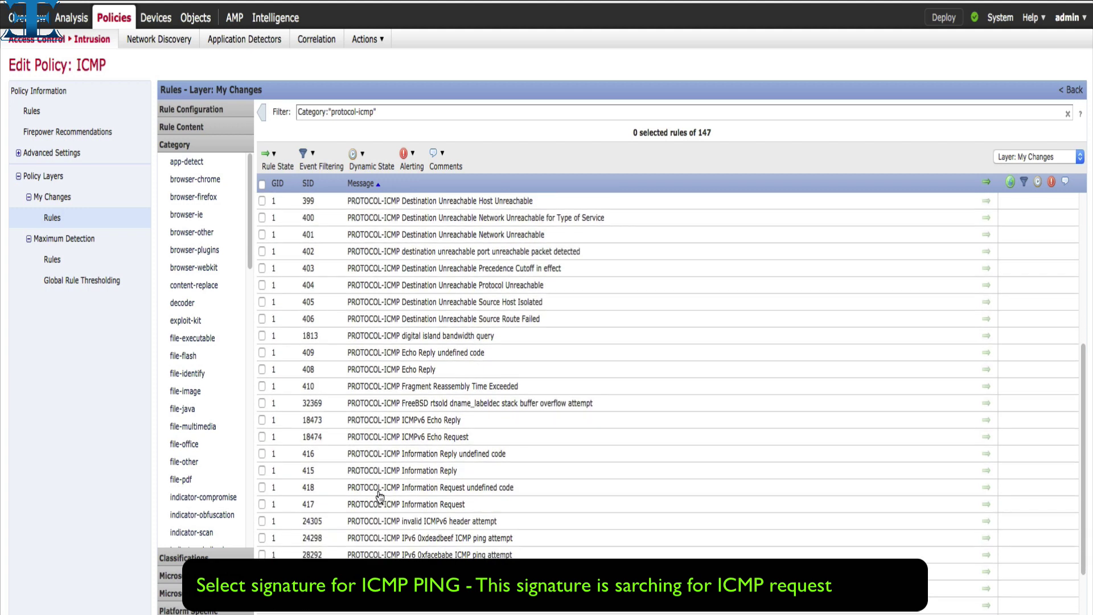
scroll(380, 497, "up", 2)
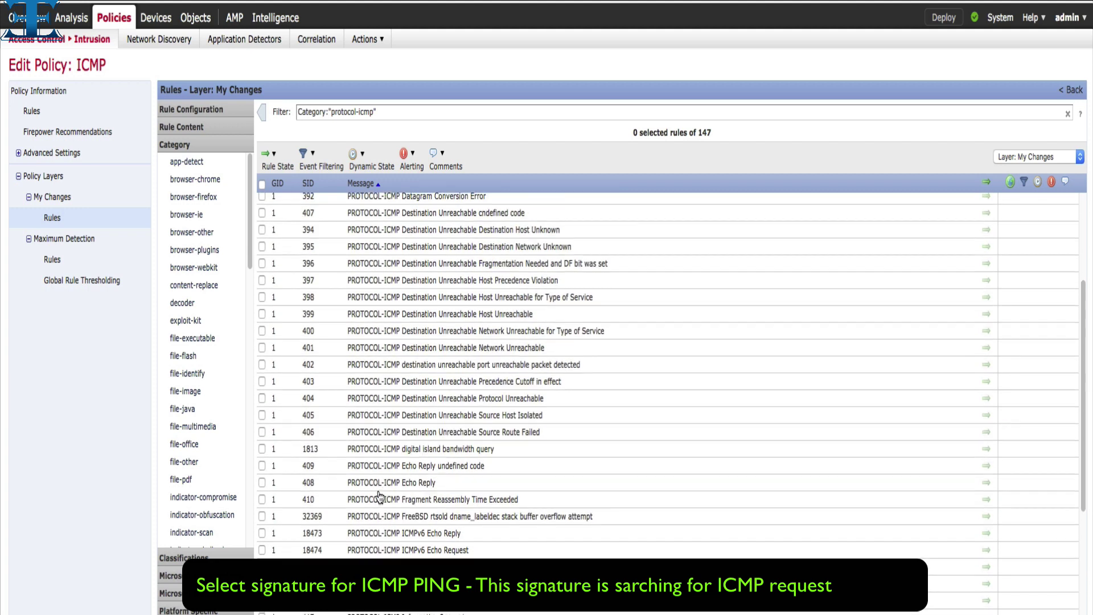
left_click(308, 183)
scroll(420, 446, "down", 5)
scroll(420, 446, "down", 3)
triple_click(362, 335)
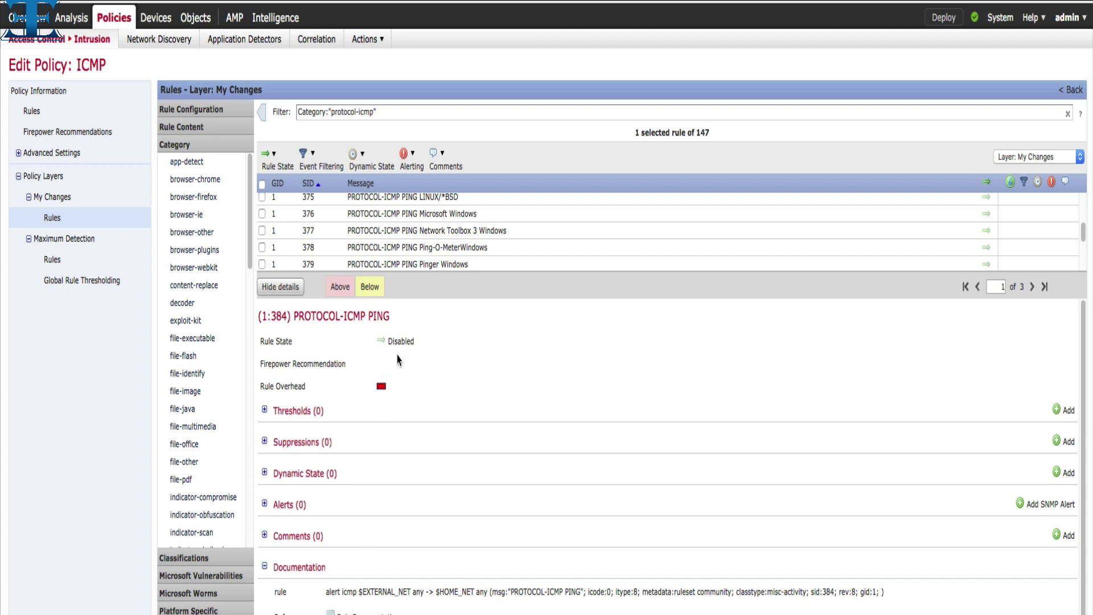
Step: Examine the alert action, networks, message, ICMP code and type in the PROTOCOL-ICMP PING rule's documentation
mouse_move(327, 575)
left_mouse_down()
mouse_move(337, 592)
mouse_move(352, 446)
mouse_move(564, 452)
mouse_move(578, 422)
mouse_move(561, 415)
left_mouse_up()
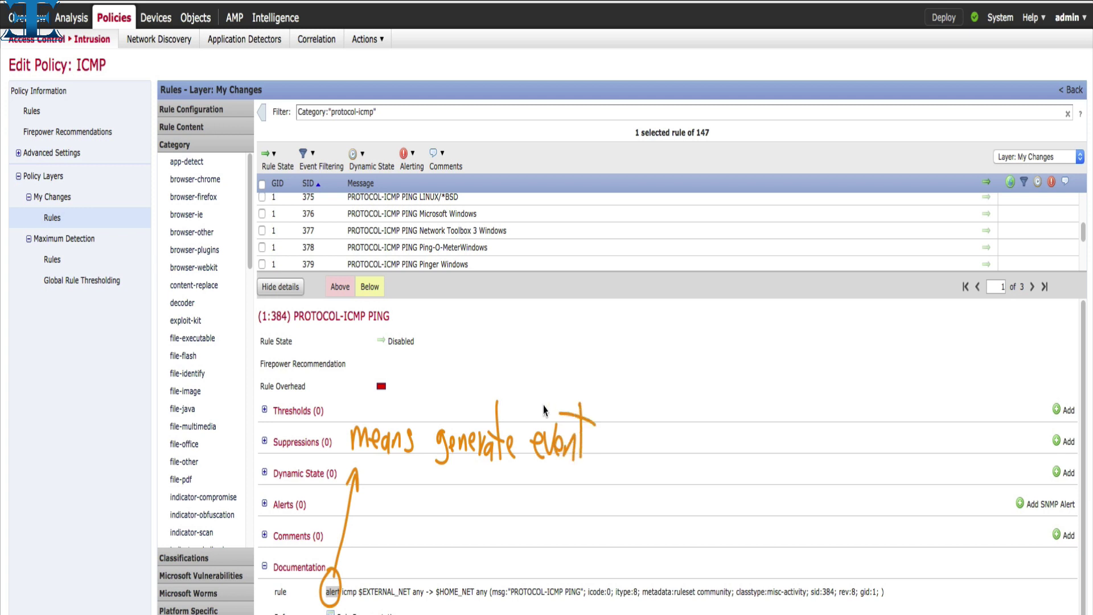
left_click_drag(427, 606, 361, 598)
left_click_drag(499, 604, 443, 607)
left_click_drag(545, 605, 574, 610)
mouse_move(603, 578)
left_mouse_down()
mouse_move(593, 601)
mouse_move(613, 581)
left_mouse_up()
mouse_move(631, 568)
left_mouse_down()
mouse_move(639, 605)
mouse_move(627, 569)
left_mouse_up()
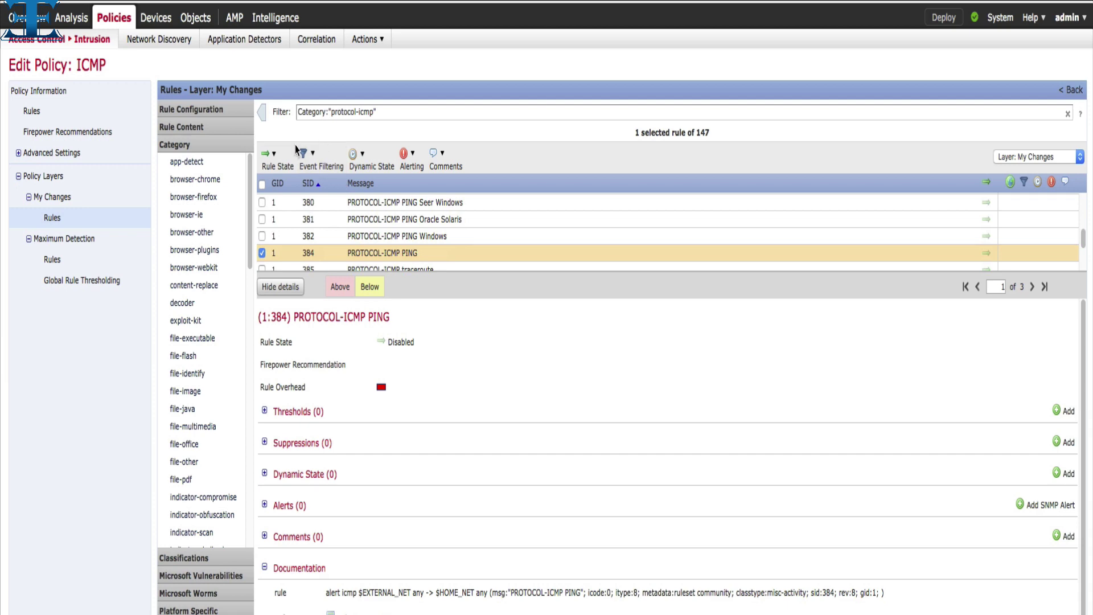
Step: Set the state of the PROTOCOL-ICMP PING rule to Drop and Generate Events
left_click(280, 162)
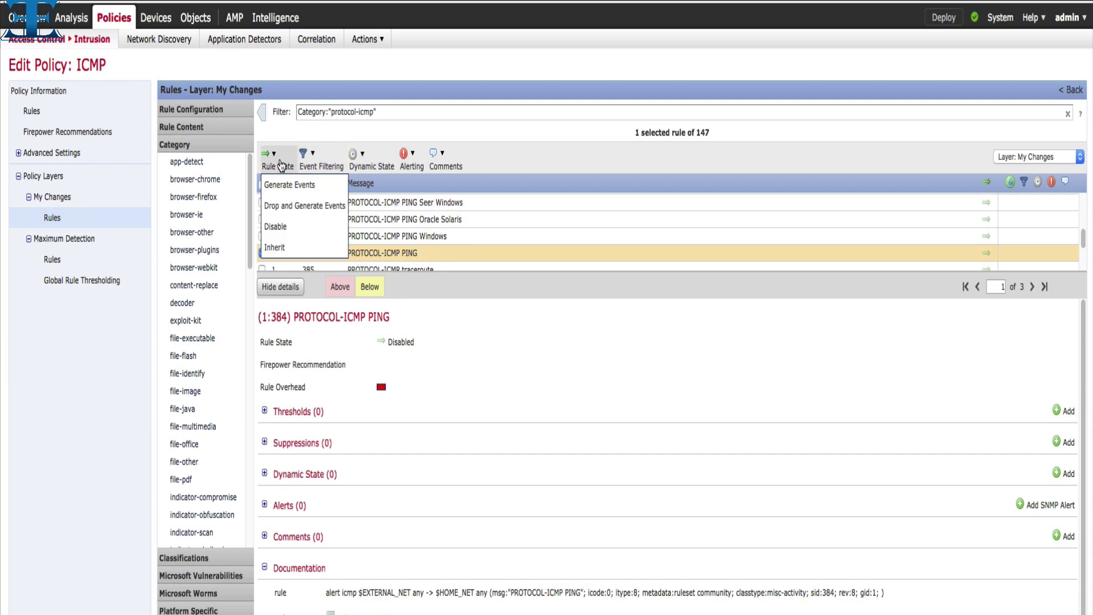
left_click(315, 212)
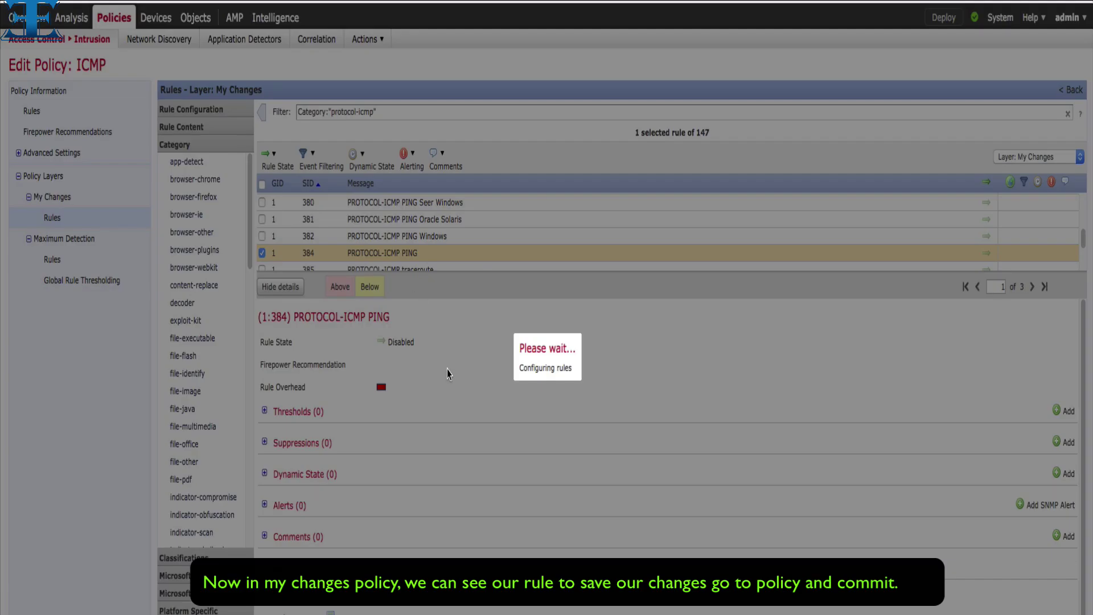
left_click(588, 384)
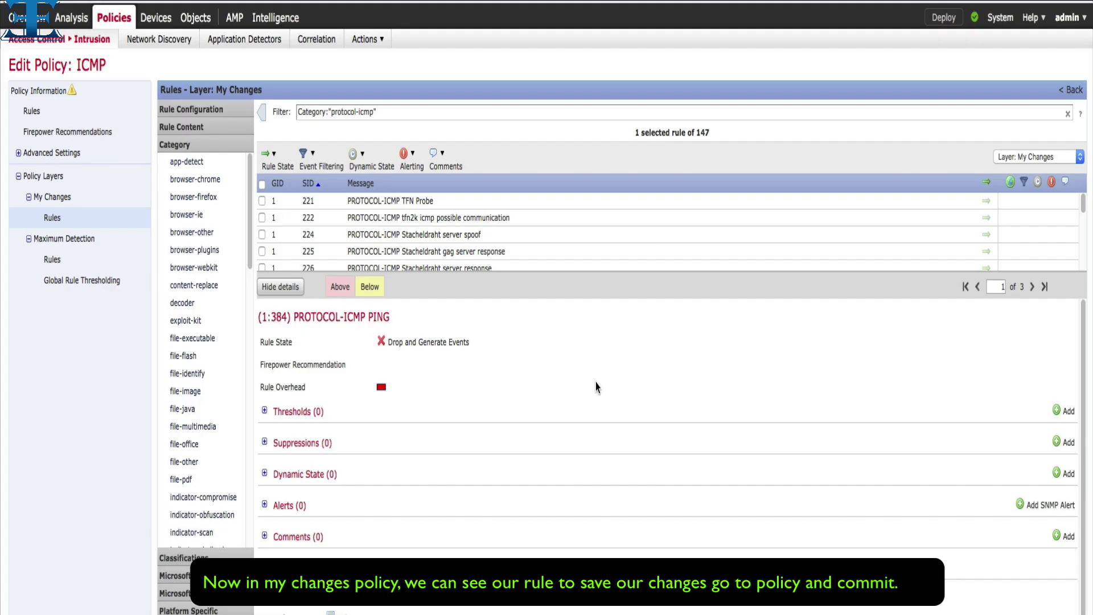
Step: Check the My Changes layer's drop and generate events count and return to the ICMP policy's general information
left_click(54, 198)
double_click(275, 225)
left_click_drag(246, 230, 175, 224)
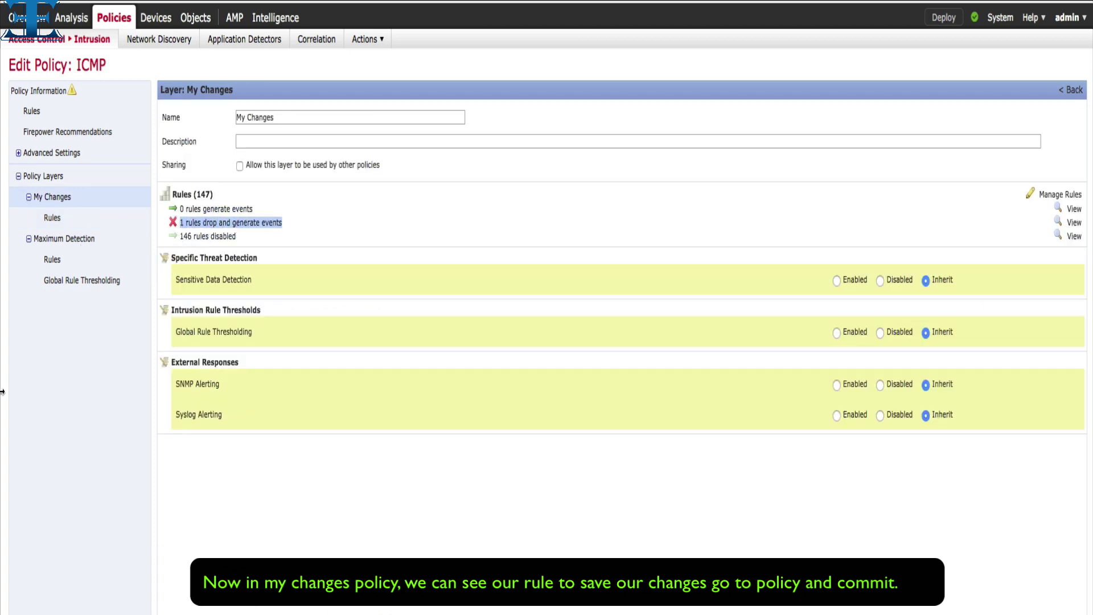
left_click(45, 92)
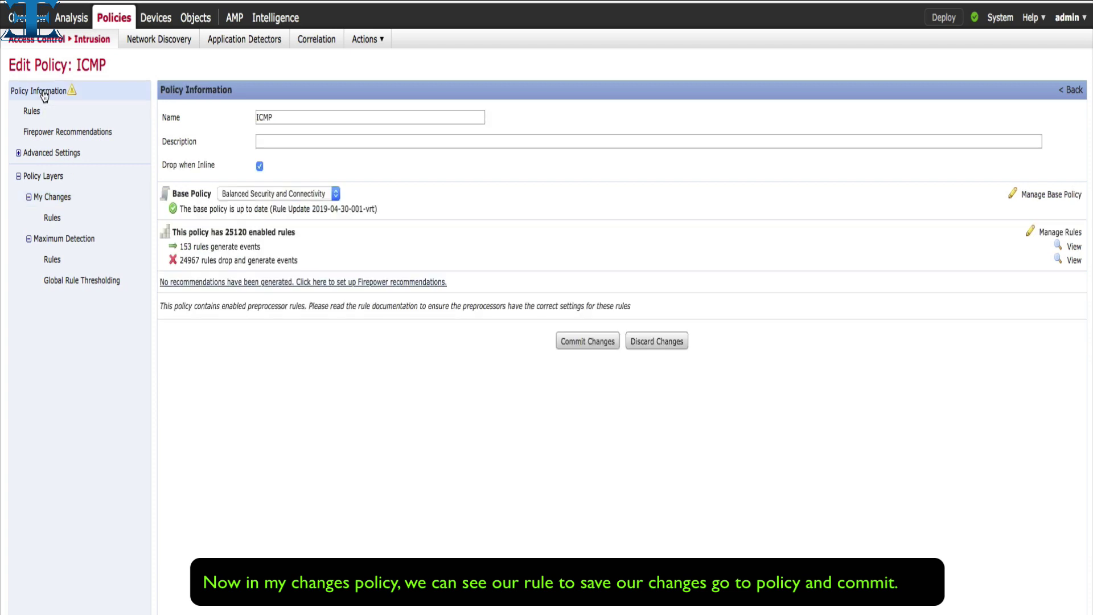
Step: Commit the ICMP intrusion policy changes and deploy the pending configuration to the FTD device
left_click(564, 340)
left_click(616, 413)
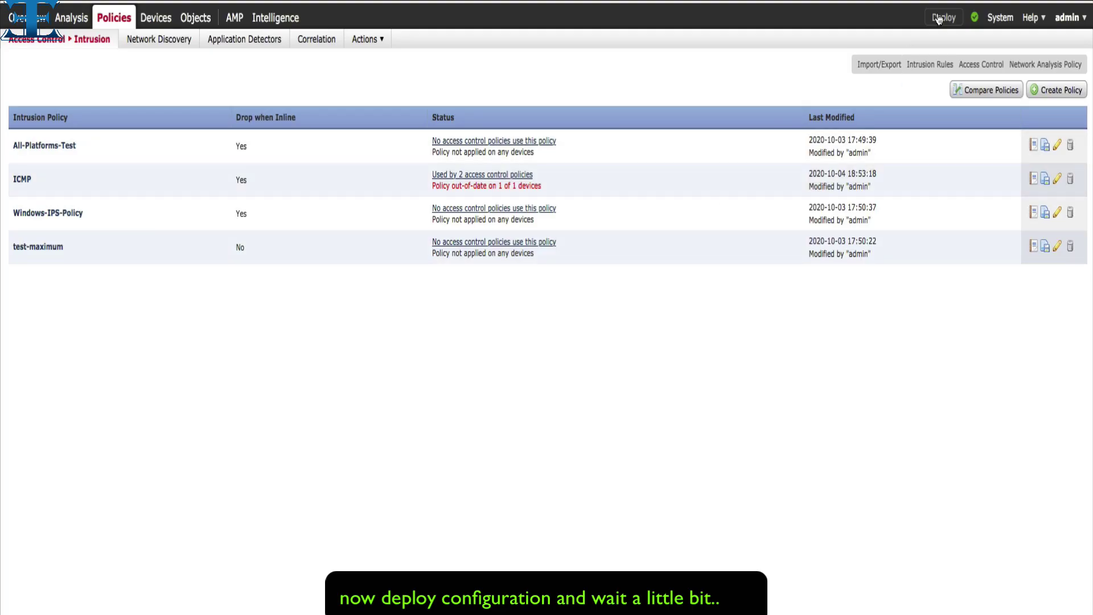
left_click(944, 17)
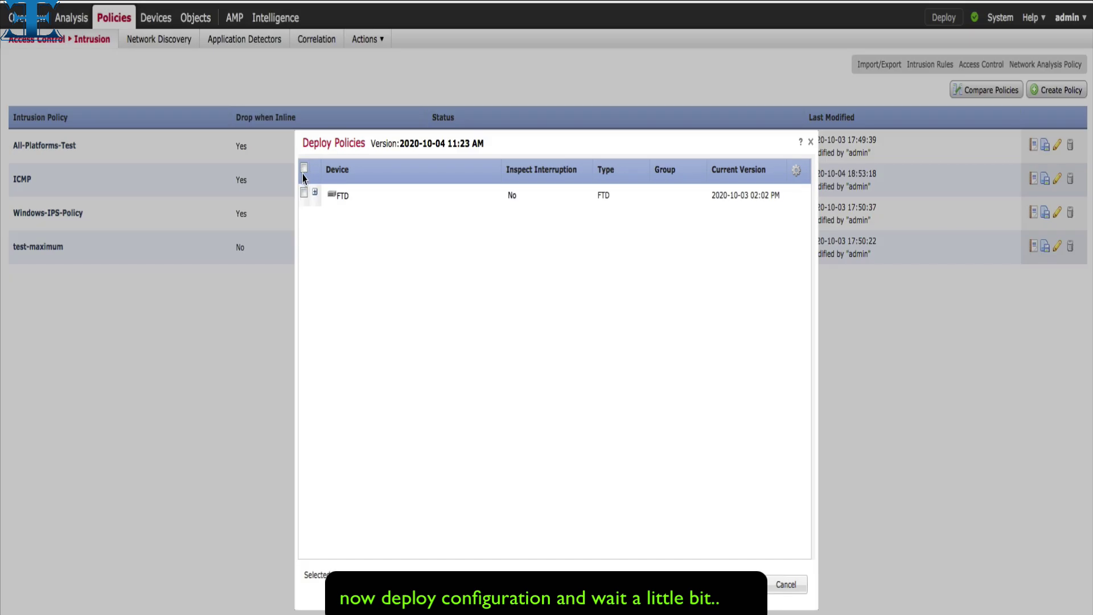
left_click(315, 192)
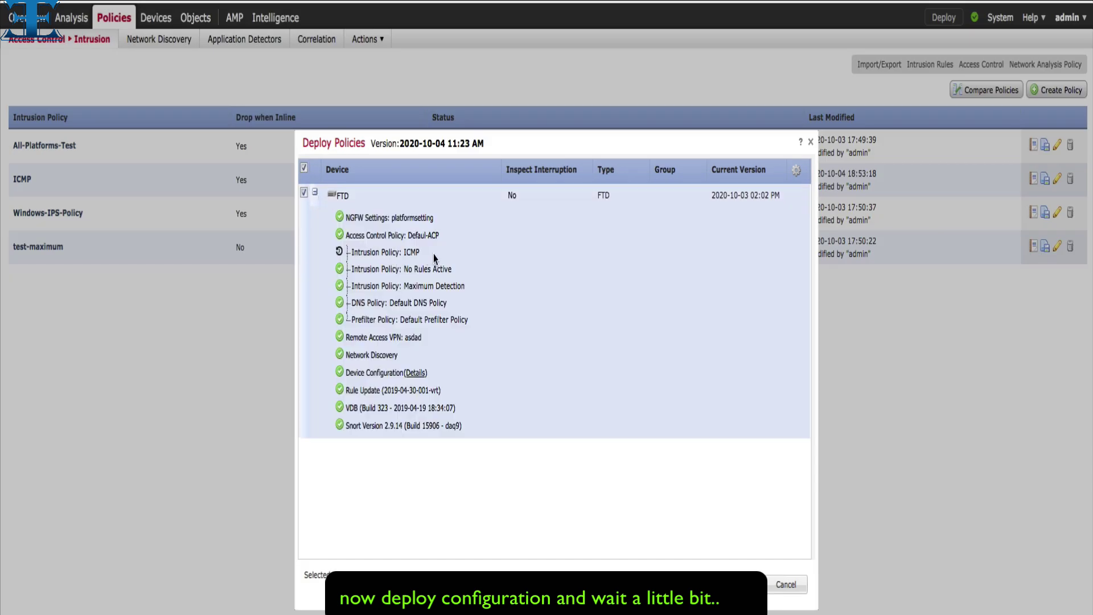
left_click(741, 585)
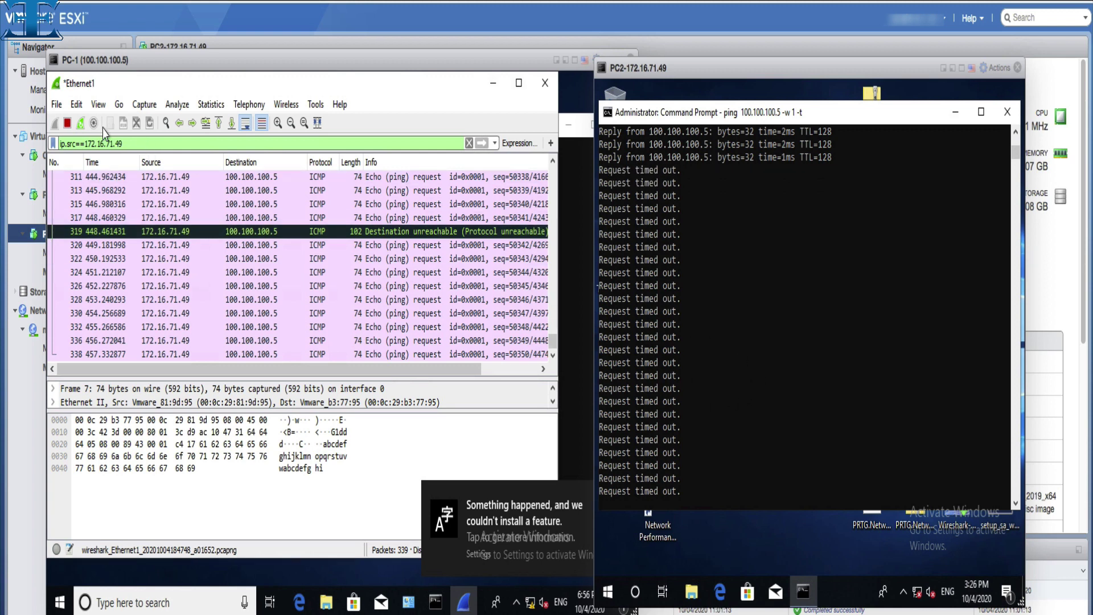
Step: Restart the Wireshark capture on PC-1's Ethernet1 interface and bring the PC2 ping window forward
left_click(81, 123)
left_click(379, 355)
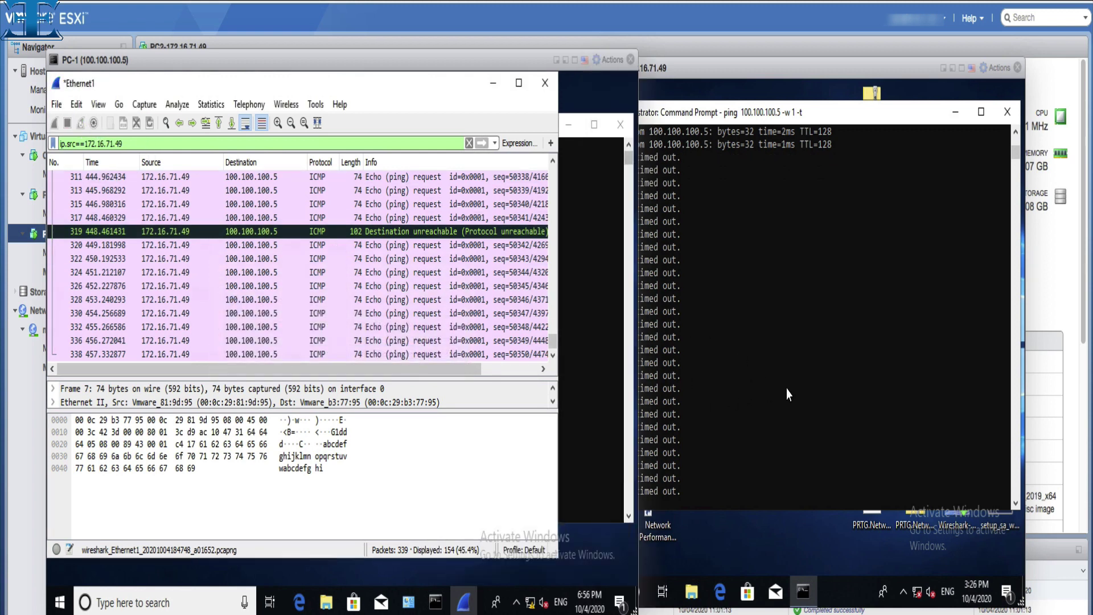
left_click(784, 392)
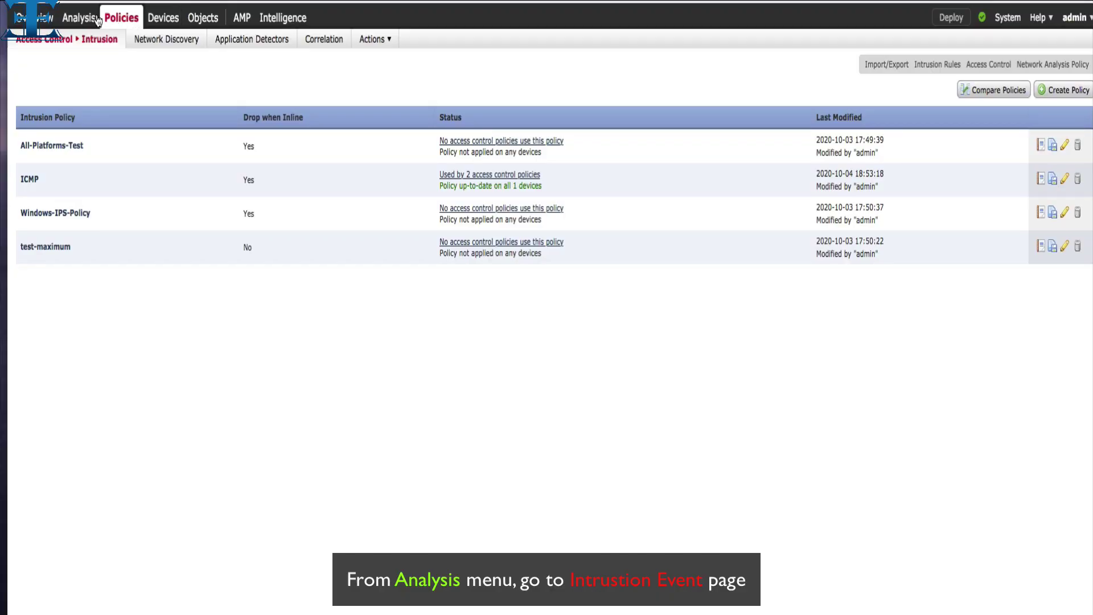
Step: Open the intrusion events analysis in Firepower Management Center and show the packet view of the PROTOCOL-ICMP PING event
mouse_move(85, 20)
mouse_move(175, 39)
left_click(170, 60)
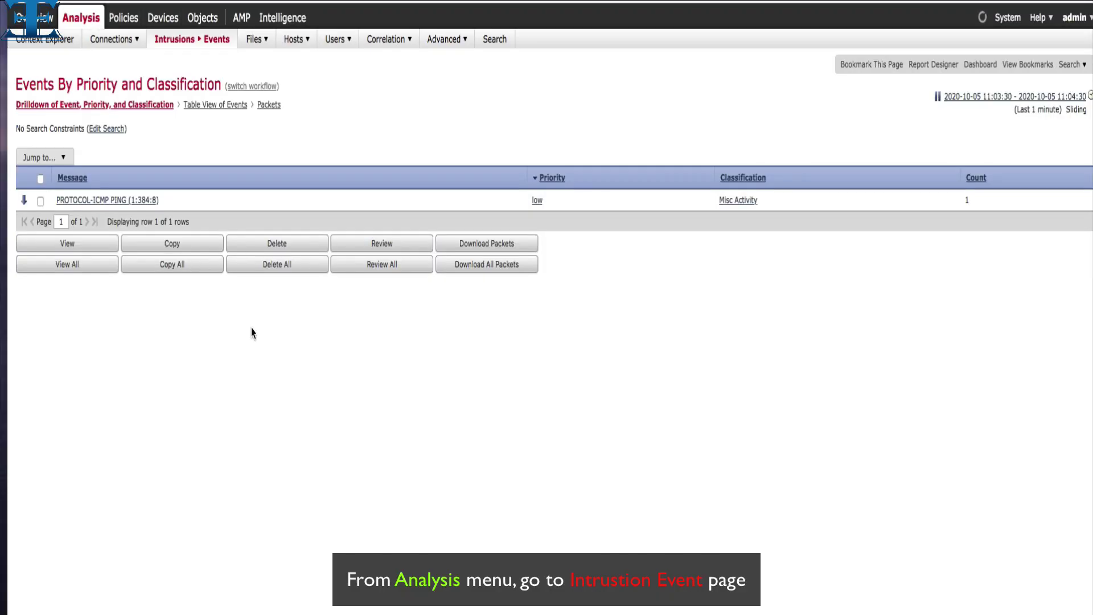
left_click_drag(159, 200, 64, 203)
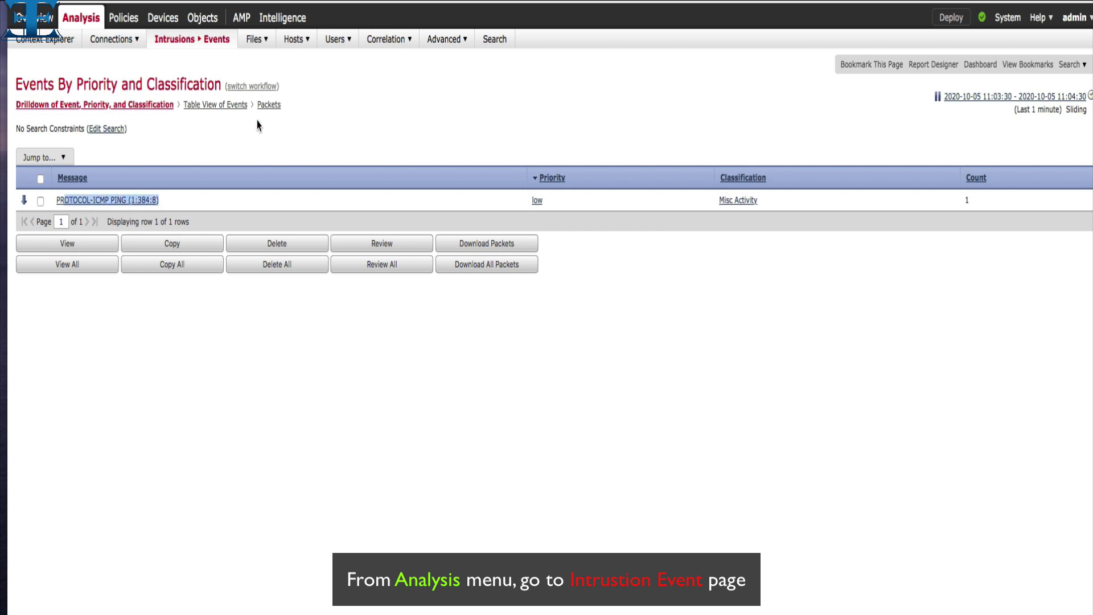
left_click(268, 105)
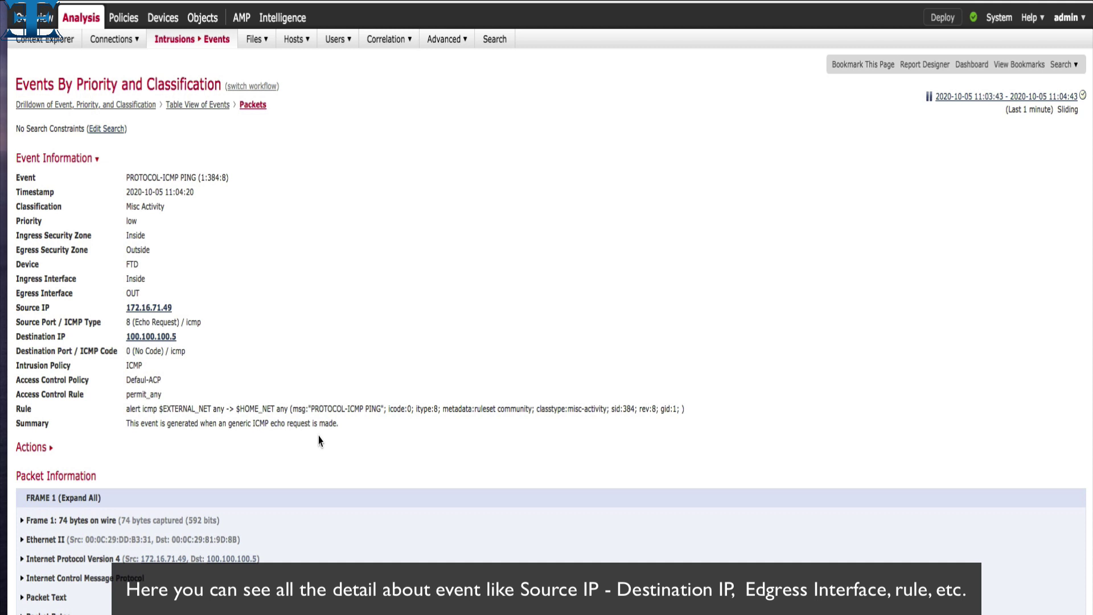
Step: Examine the event's ICMP code, intrusion policy and rule text, plus its source and destination IPs in the table view
left_click_drag(186, 351, 127, 350)
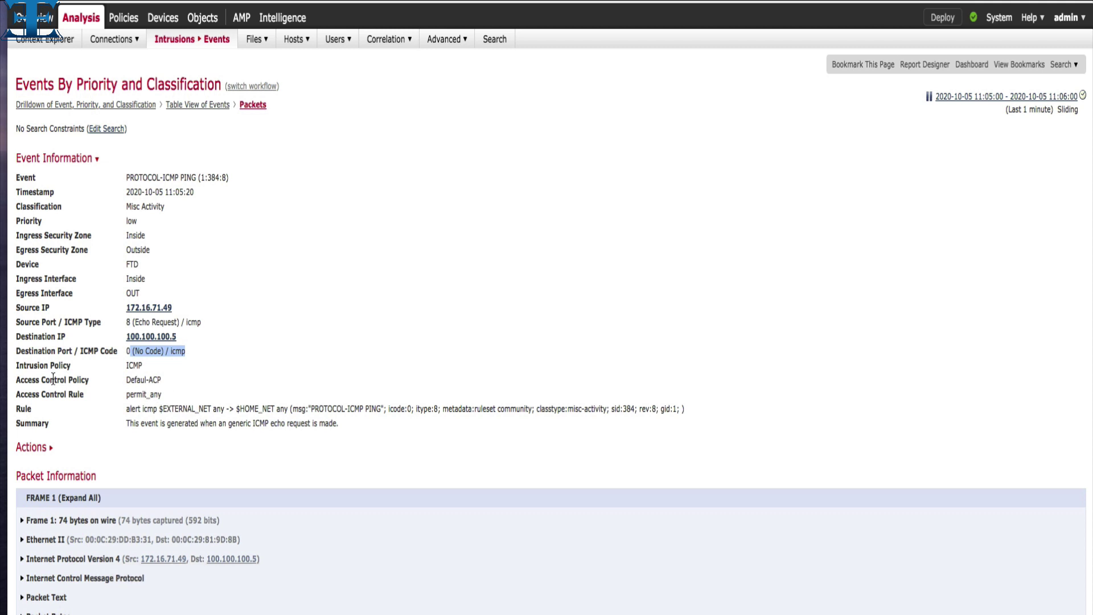
left_click_drag(48, 365, 142, 366)
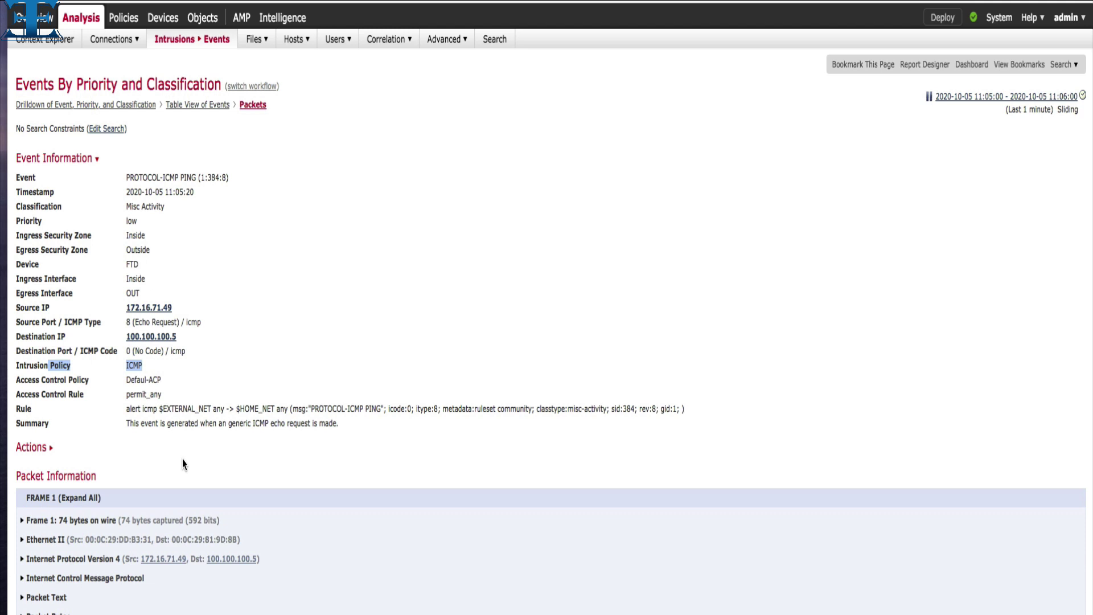
left_click_drag(131, 412, 678, 403)
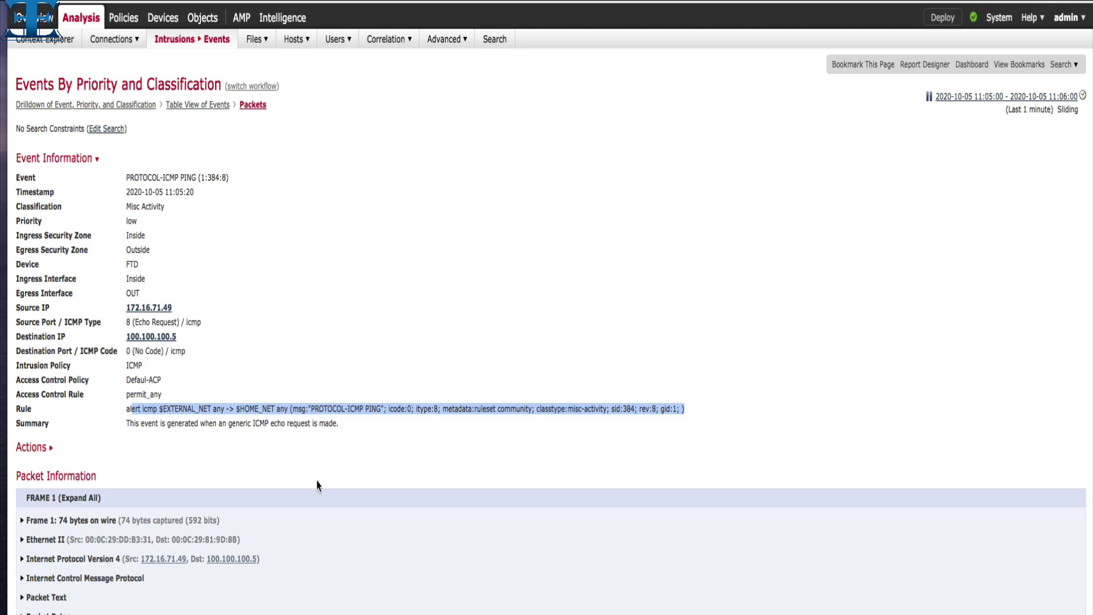
scroll(316, 487, "down", 2)
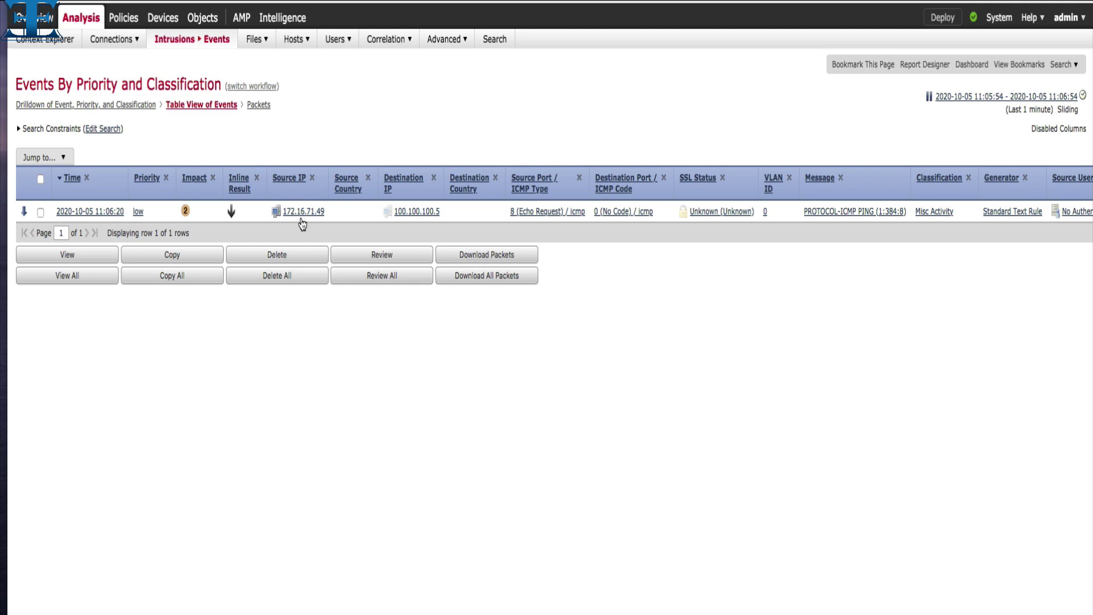
left_click_drag(322, 216, 275, 212)
left_click_drag(442, 216, 393, 215)
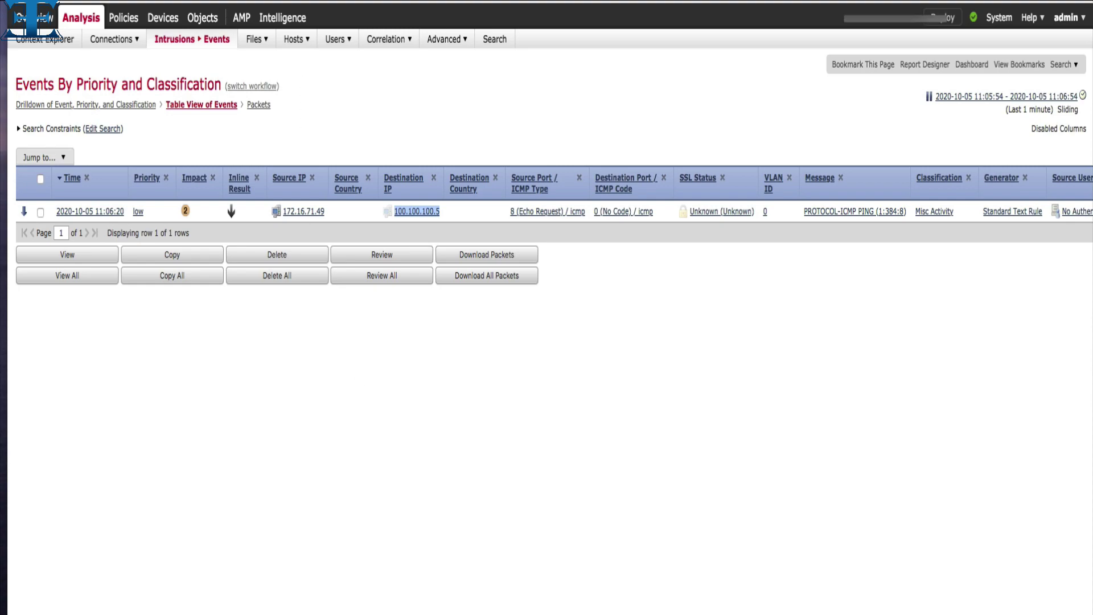
Step: Switch to the PC2 console and start a continuous ping to 100.100.100.7 with a timeout of 1 in a second Command Prompt
left_click(211, 4)
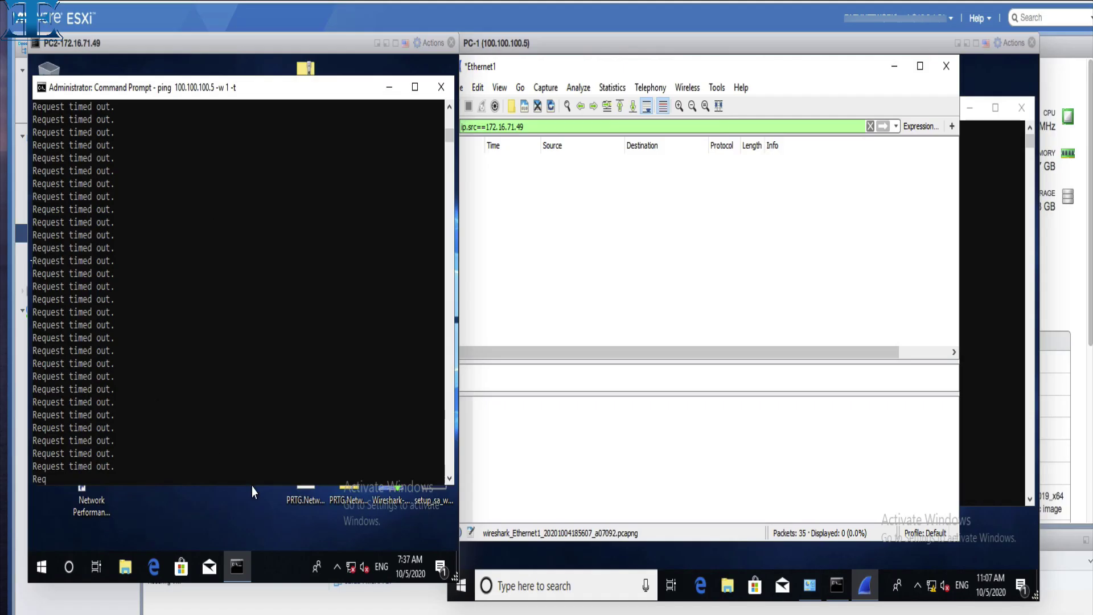
right_click(237, 567)
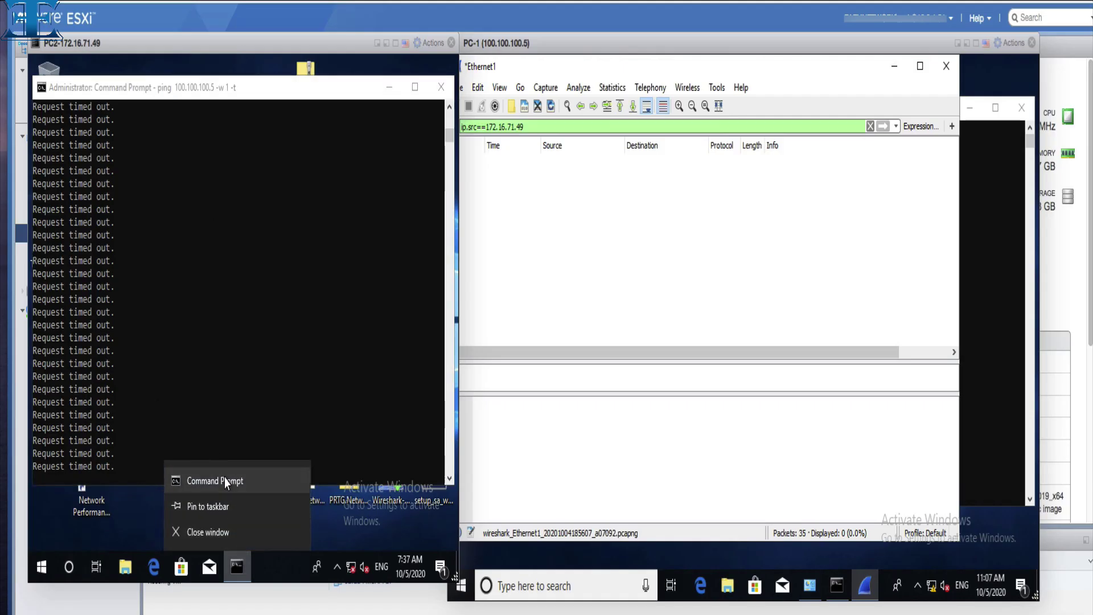
left_click(227, 482)
type("ping")
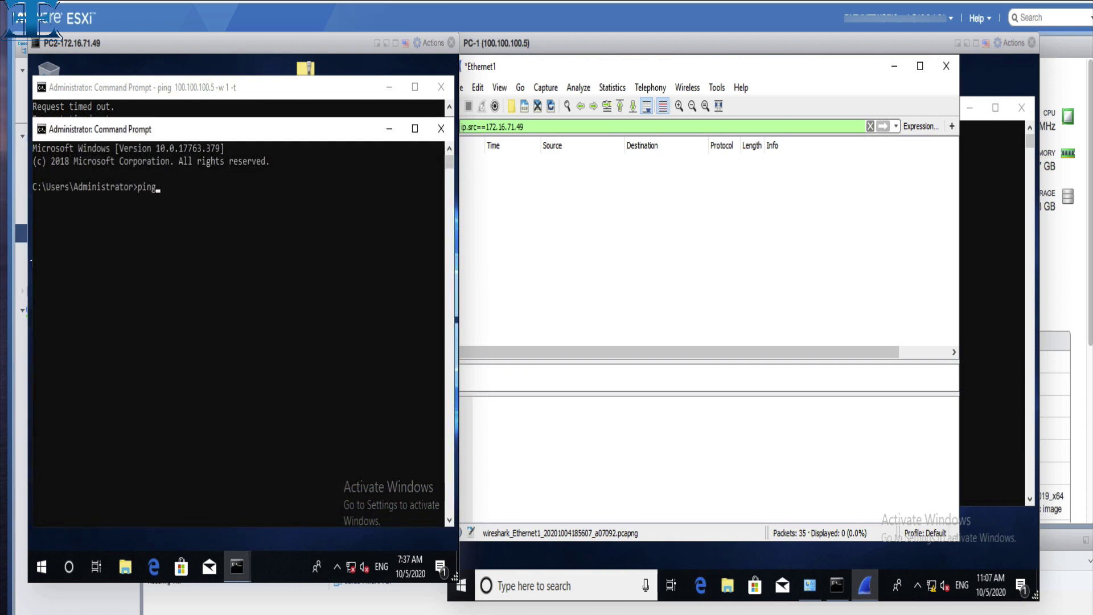
type(" 100.100.100.7 -w 1 -t")
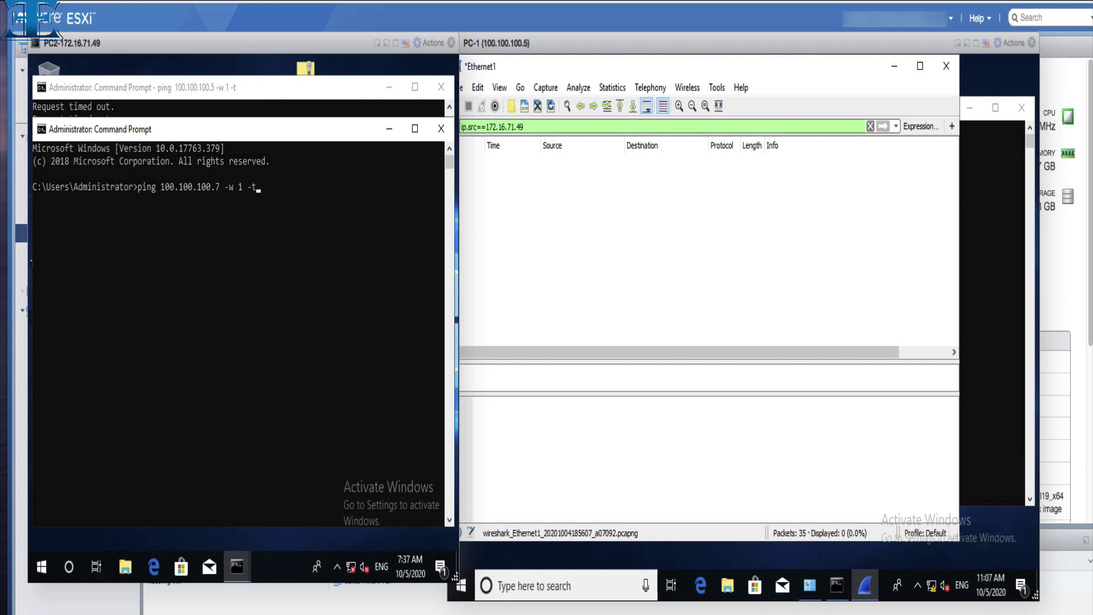
key("Return")
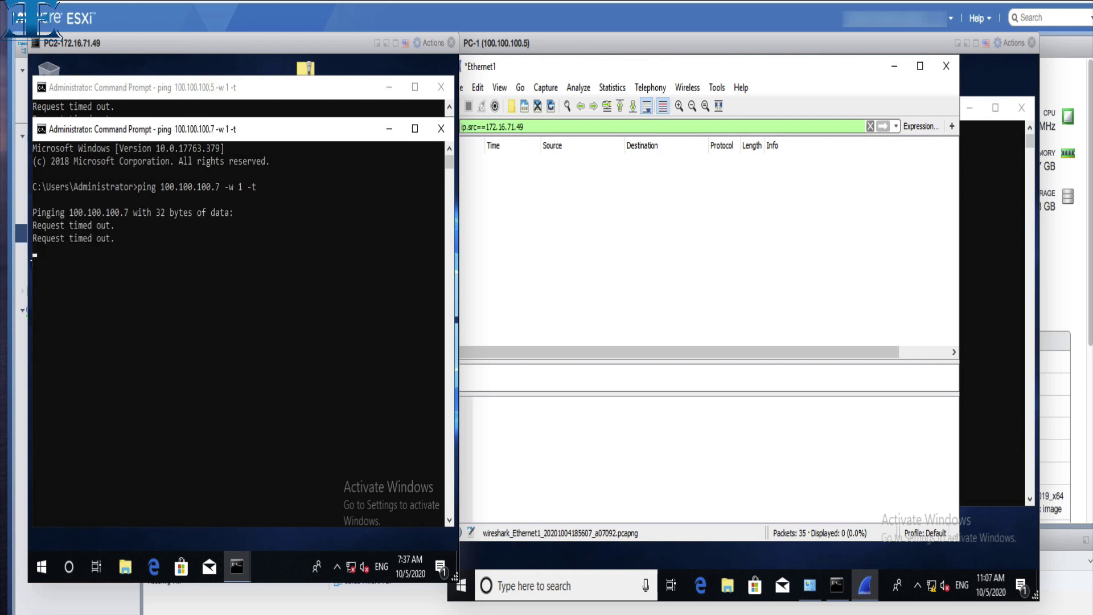
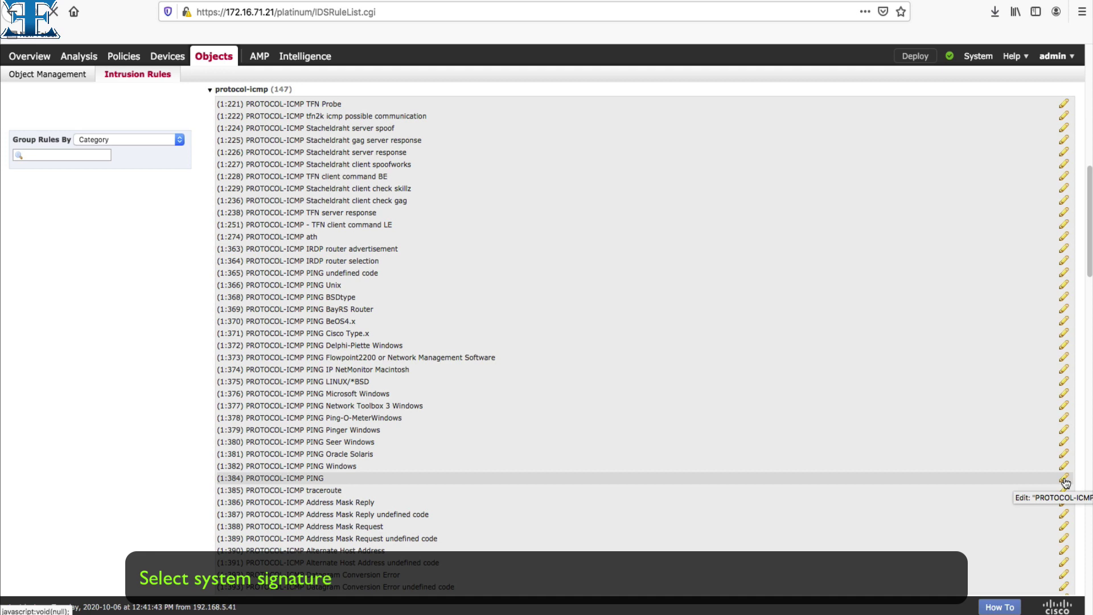
Step: Edit the PROTOCOL-ICMP PING signature (1:384) and set its message to "Drop all ICMP except 7"
left_click(1064, 481)
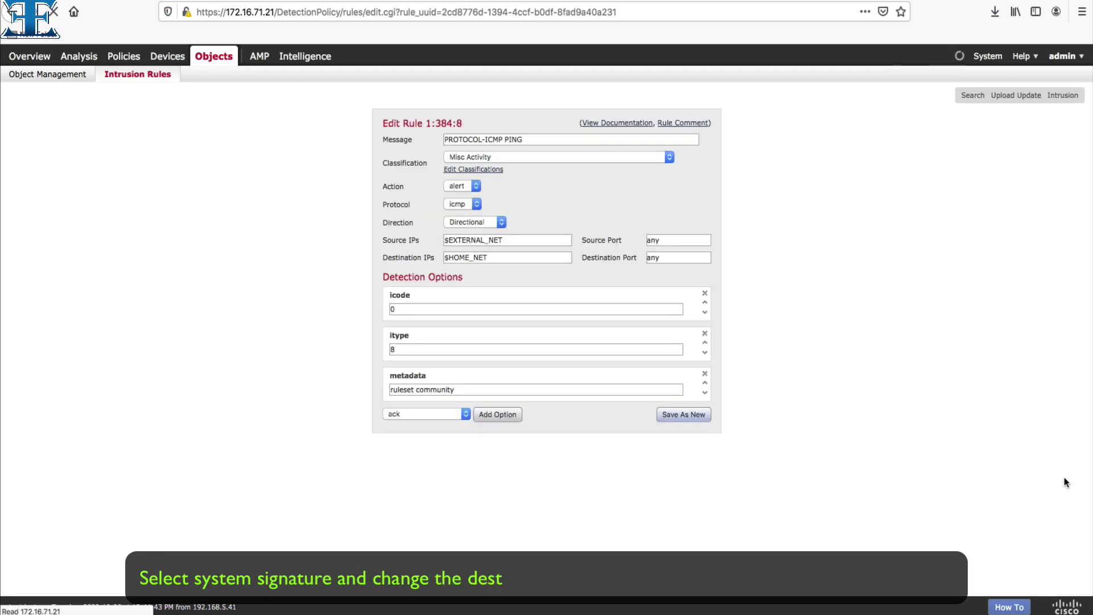
left_click(537, 139)
key("super+a")
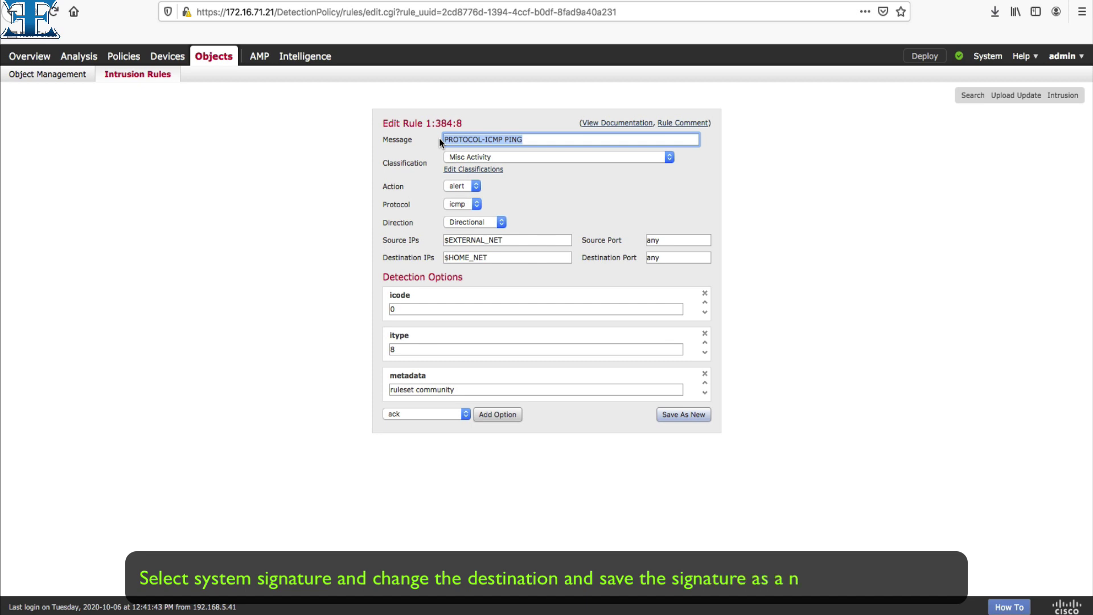
type("Drop a")
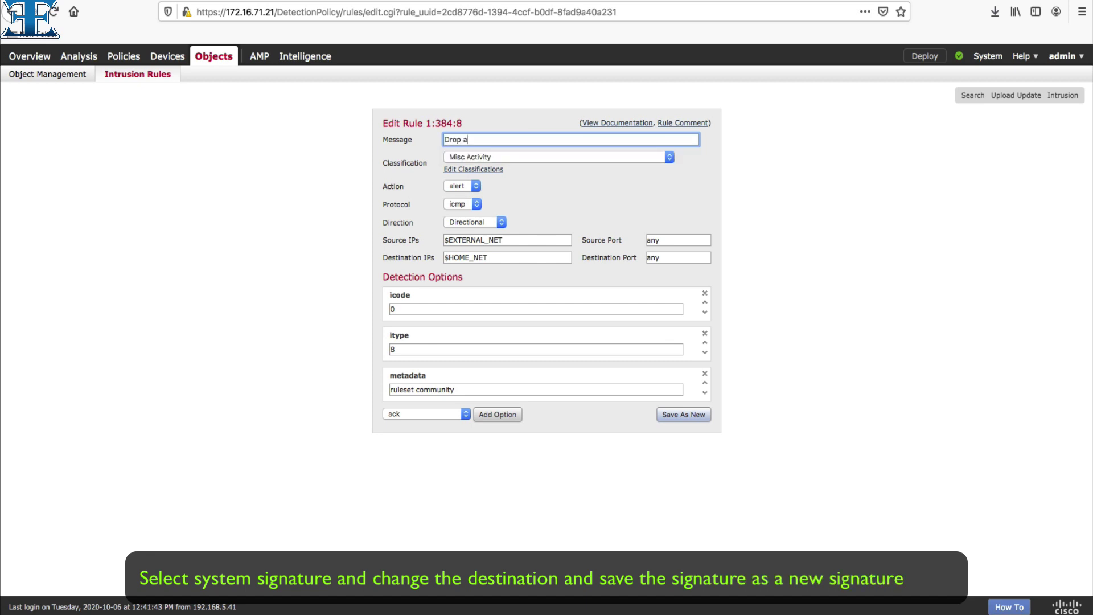
type("ll CCMP except 7")
Step: Set the signature's destination IPs to !100.100.100.7
left_click_drag(388, 257, 411, 263)
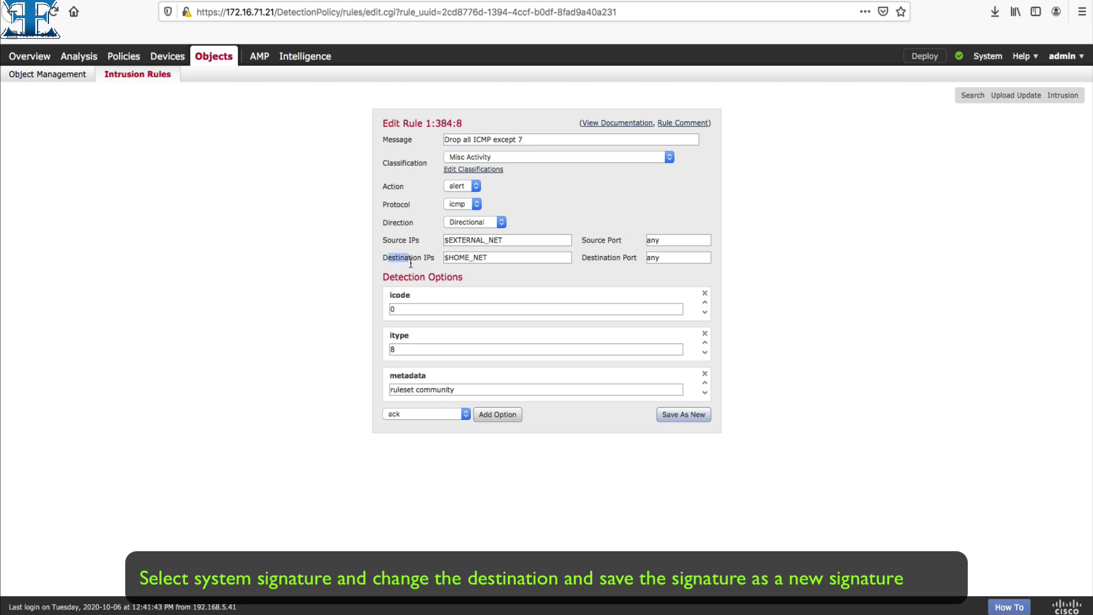
left_click_drag(494, 257, 443, 258)
type("!100.100.100.7")
left_click(445, 258)
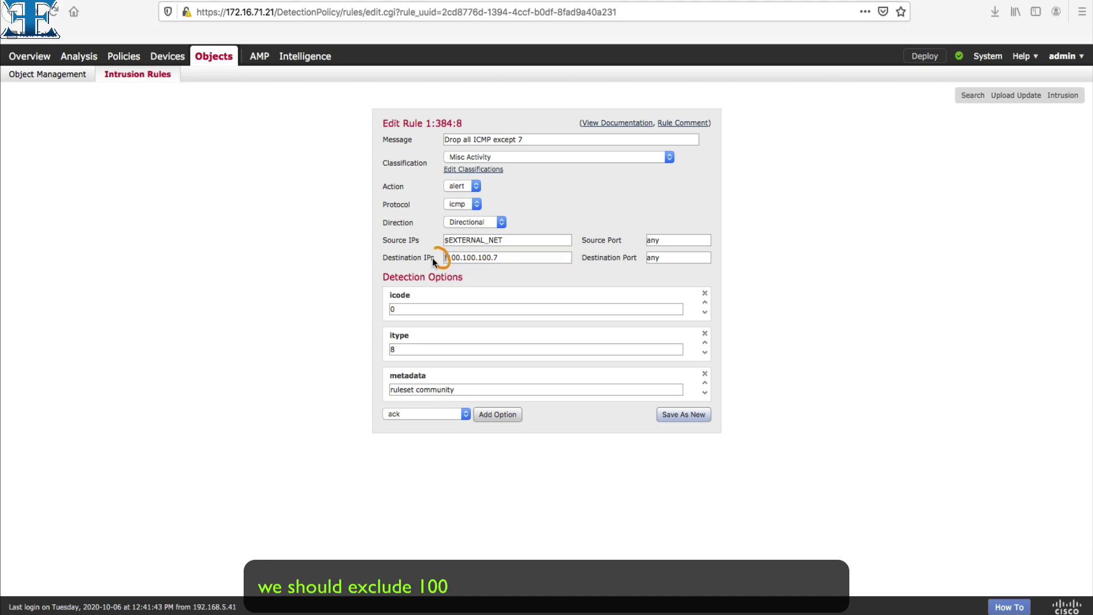
left_click_drag(432, 258, 365, 266)
left_click_drag(99, 255, 101, 276)
left_click(105, 281)
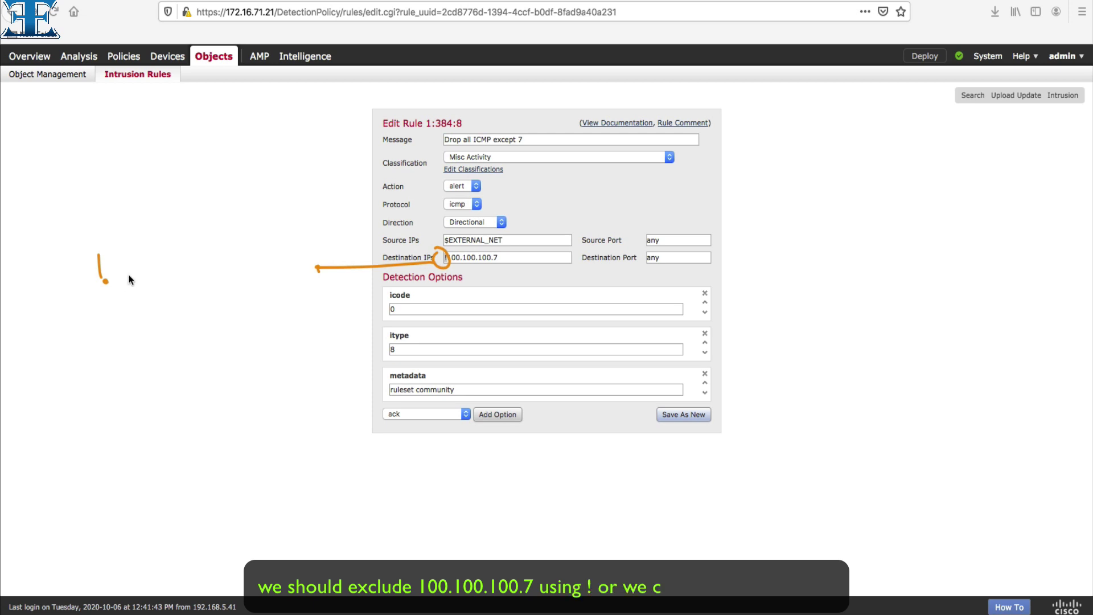
mouse_move(124, 259)
left_mouse_down()
mouse_move(125, 275)
mouse_move(218, 283)
left_mouse_up()
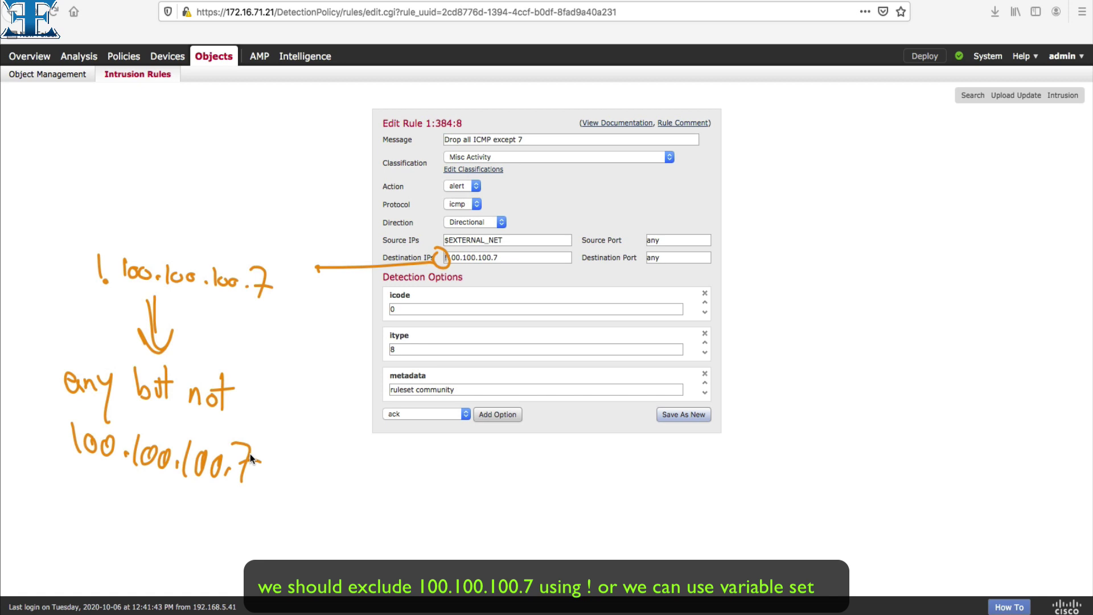
mouse_move(379, 180)
left_mouse_down()
mouse_move(494, 191)
mouse_move(389, 171)
left_mouse_up()
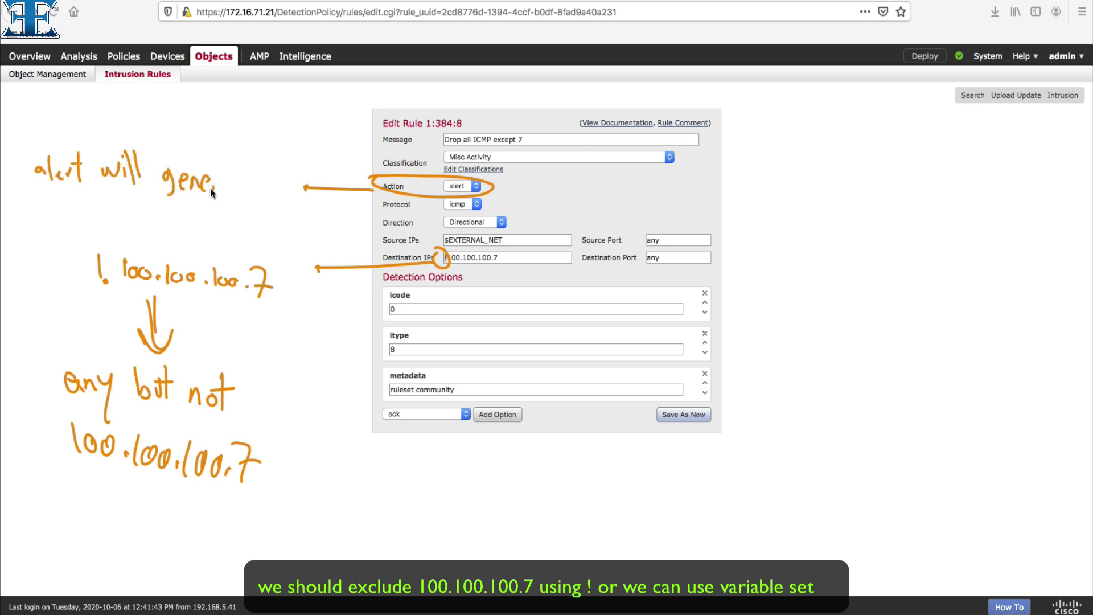
left_click_drag(243, 185, 259, 196)
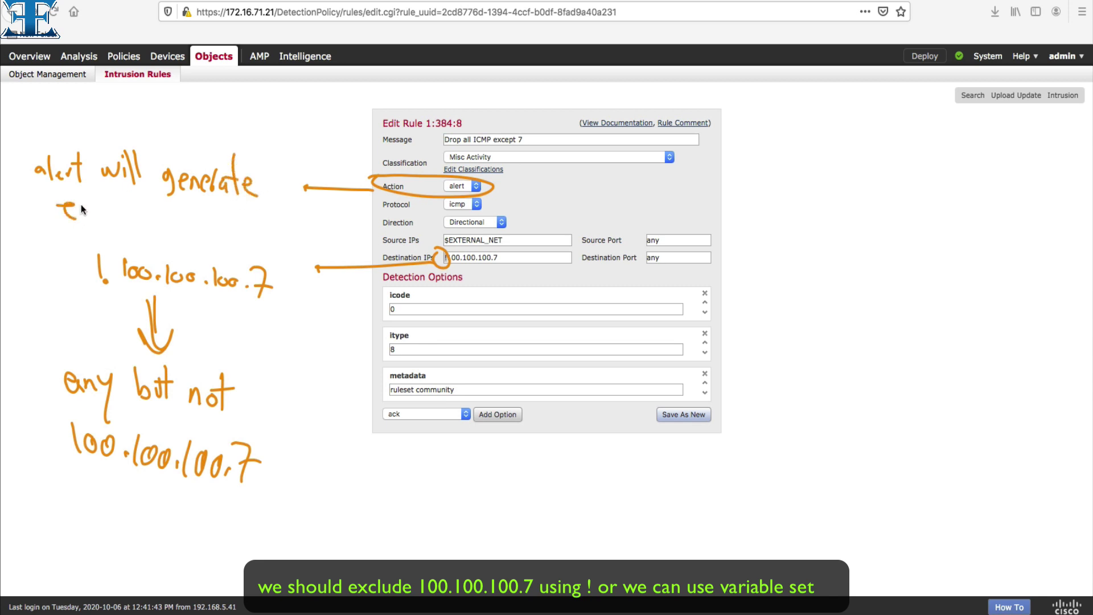
left_click_drag(130, 201, 132, 224)
left_click_drag(149, 203, 112, 209)
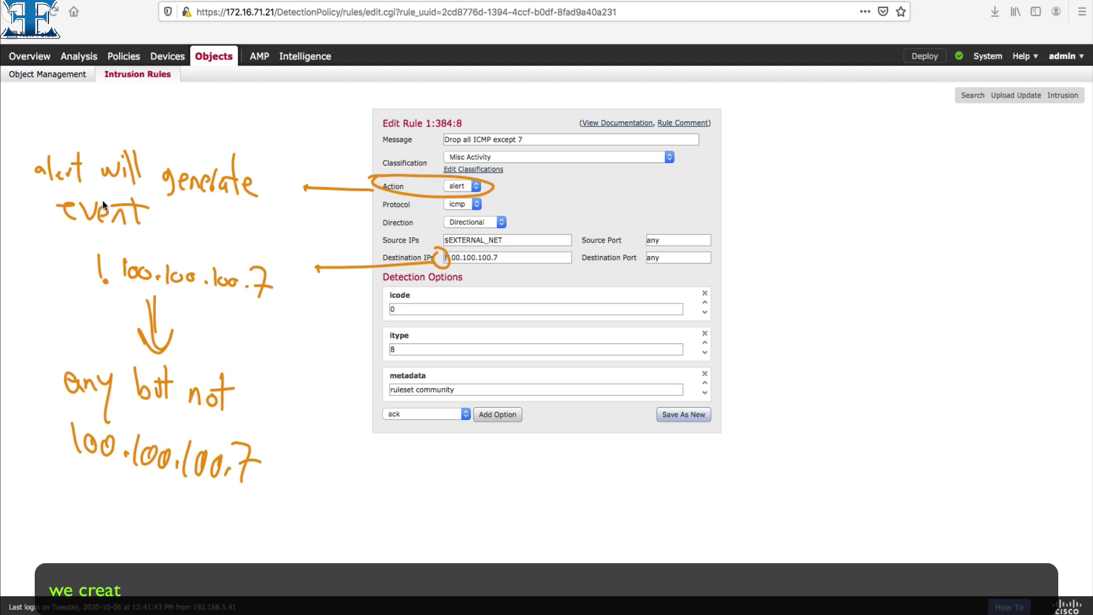
Step: Save the edited signature as a new rule and dismiss the notification
left_click(678, 415)
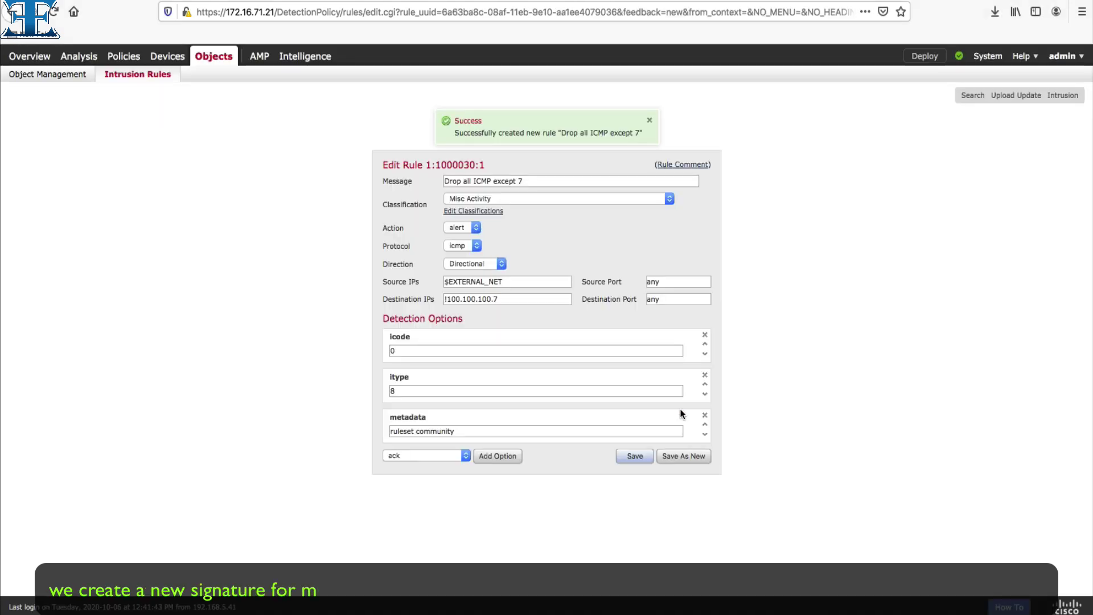
left_click(649, 121)
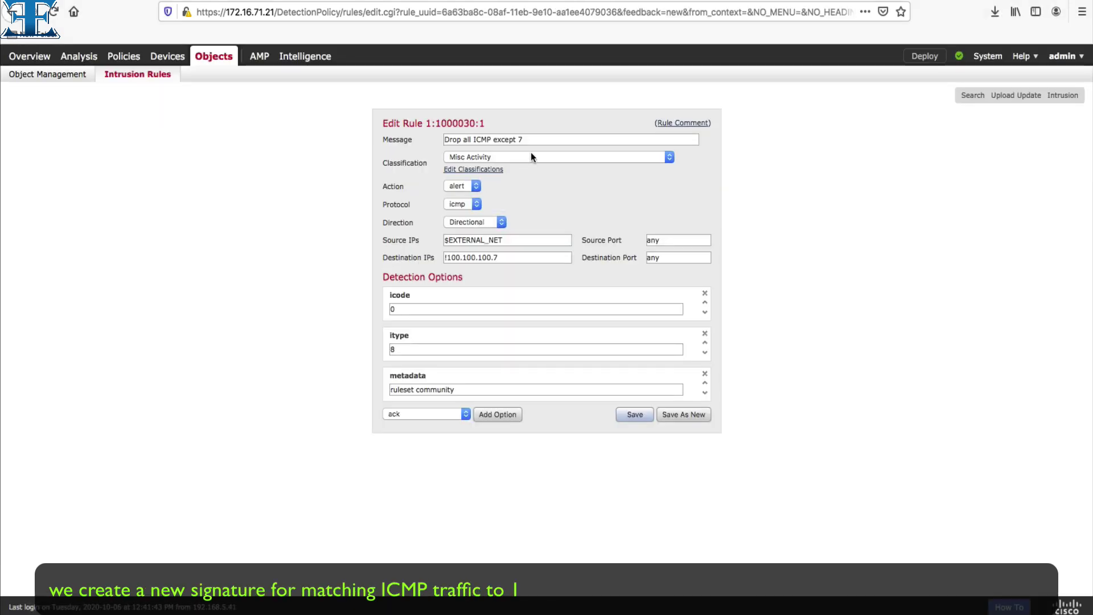
Step: Set both the rule's message and its destination IPs to 100.100.100.7 and save it as a new rule
left_click_drag(529, 140, 394, 138)
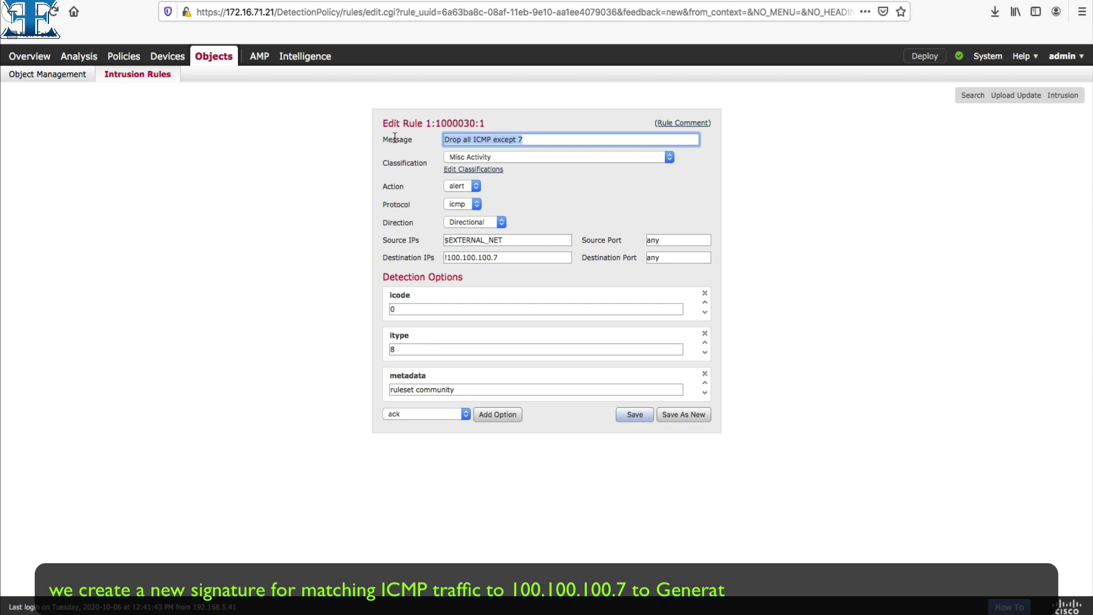
type("100.100.100.7")
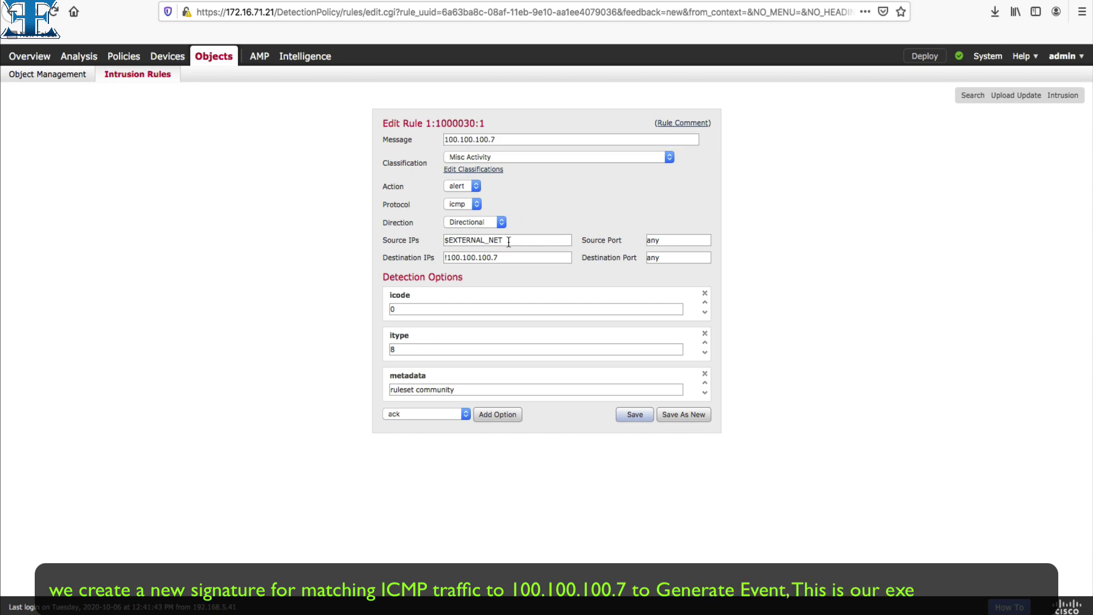
left_click_drag(515, 257, 352, 261)
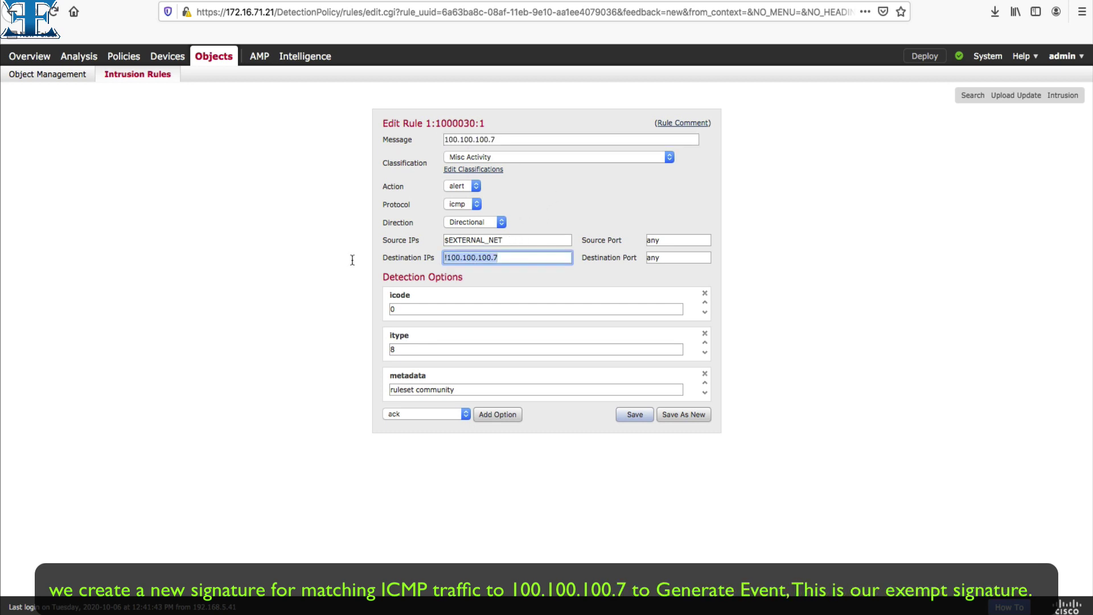
key("BackSpace")
type("100.100.100.")
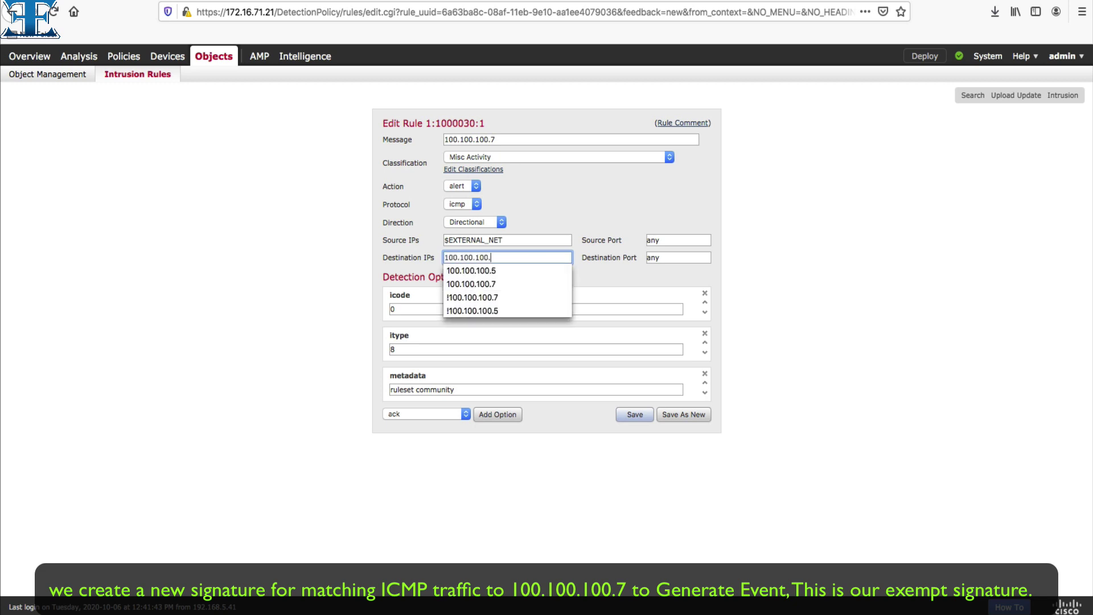
type("7")
key("Return")
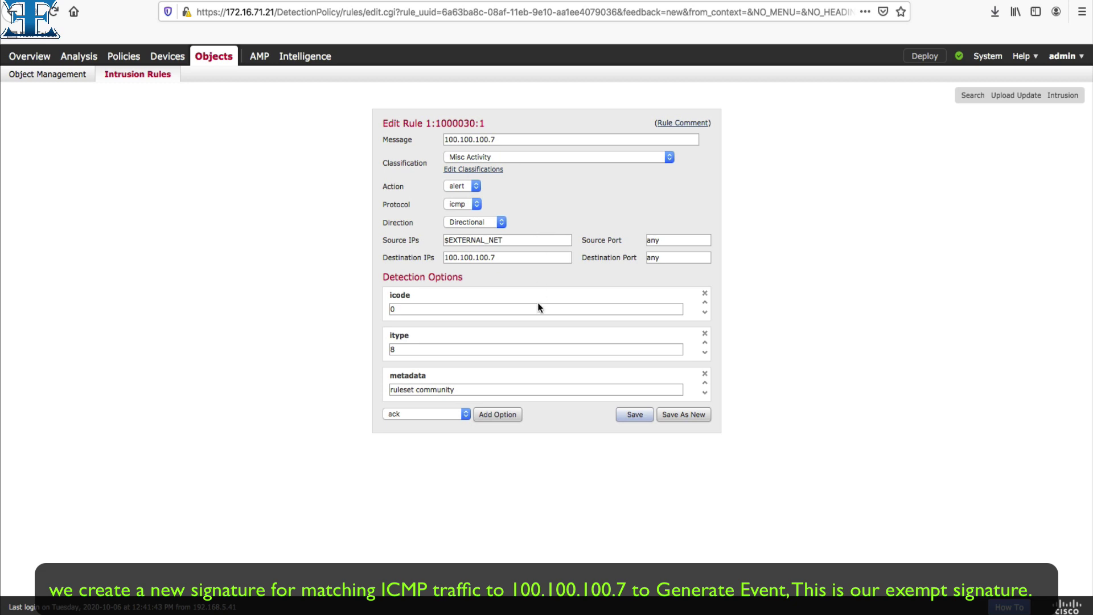
left_click(683, 415)
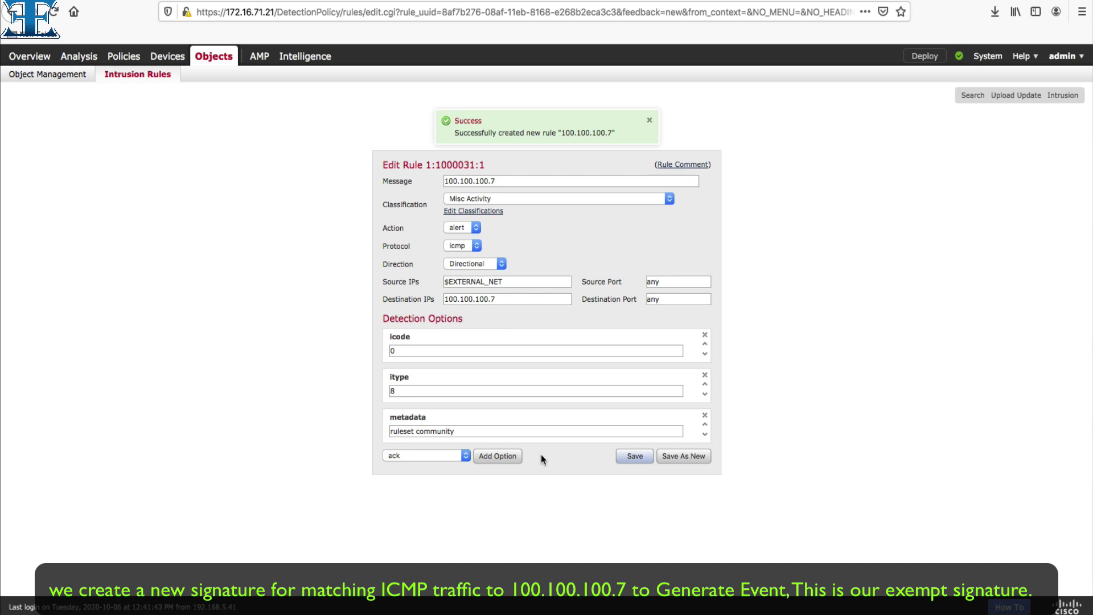
Step: Return to the intrusion rules list and expand the Local Rules category to review the custom signatures
left_click(148, 83)
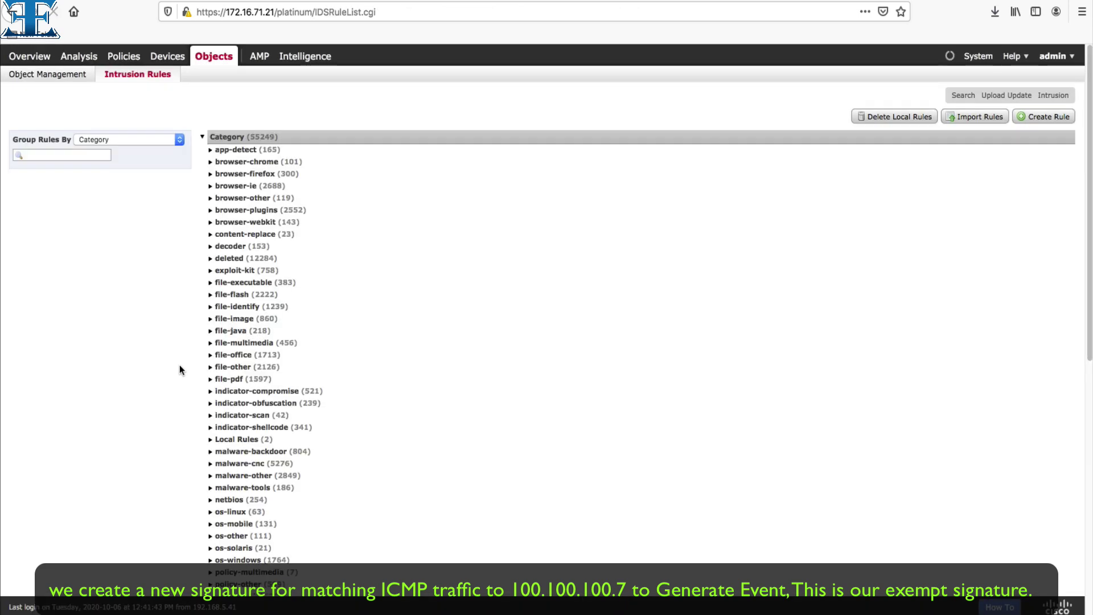
left_click(212, 440)
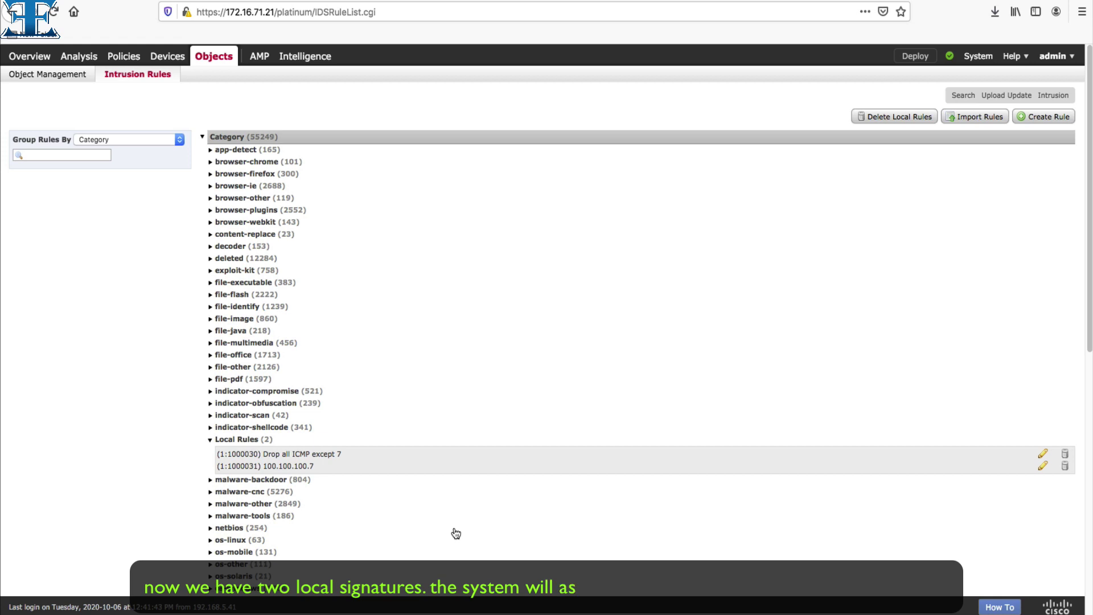
mouse_move(315, 466)
left_mouse_down()
mouse_move(437, 515)
mouse_move(454, 517)
mouse_move(453, 504)
mouse_move(493, 519)
left_mouse_up()
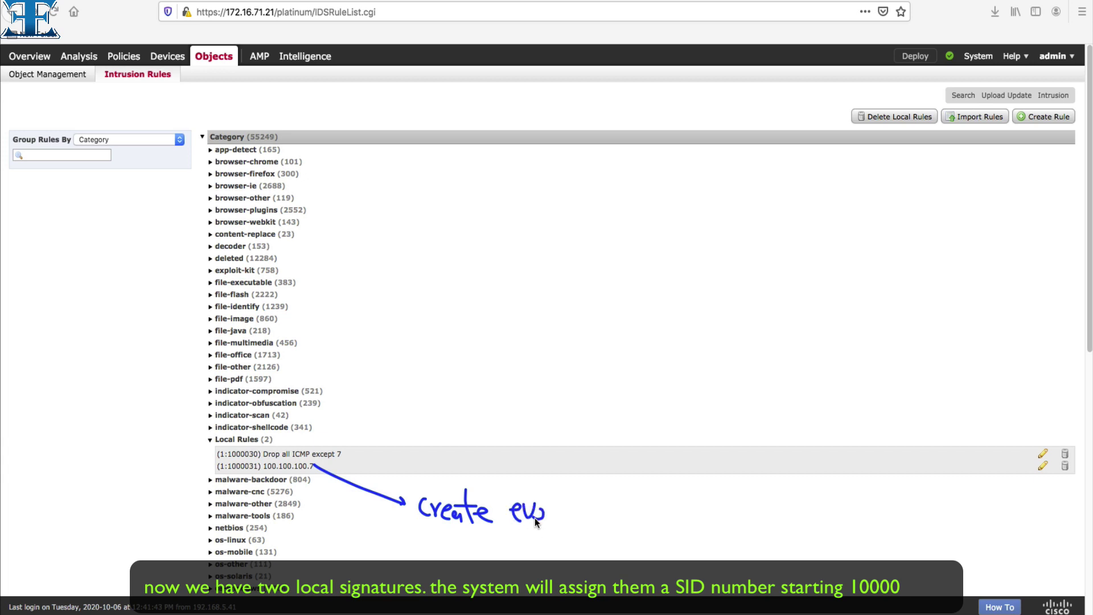
left_click_drag(565, 492, 564, 537)
left_click_drag(548, 518, 572, 506)
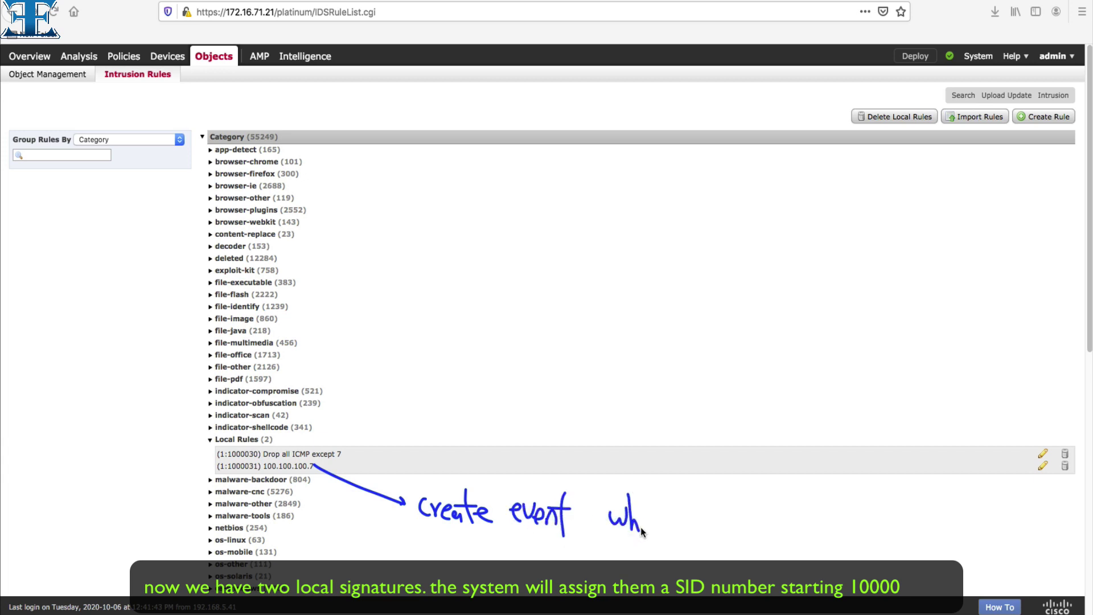
mouse_move(642, 530)
left_mouse_down()
mouse_move(658, 517)
mouse_move(661, 529)
mouse_move(688, 535)
left_mouse_up()
mouse_move(699, 510)
left_mouse_down()
mouse_move(703, 534)
mouse_move(991, 534)
left_mouse_up()
left_click(997, 547)
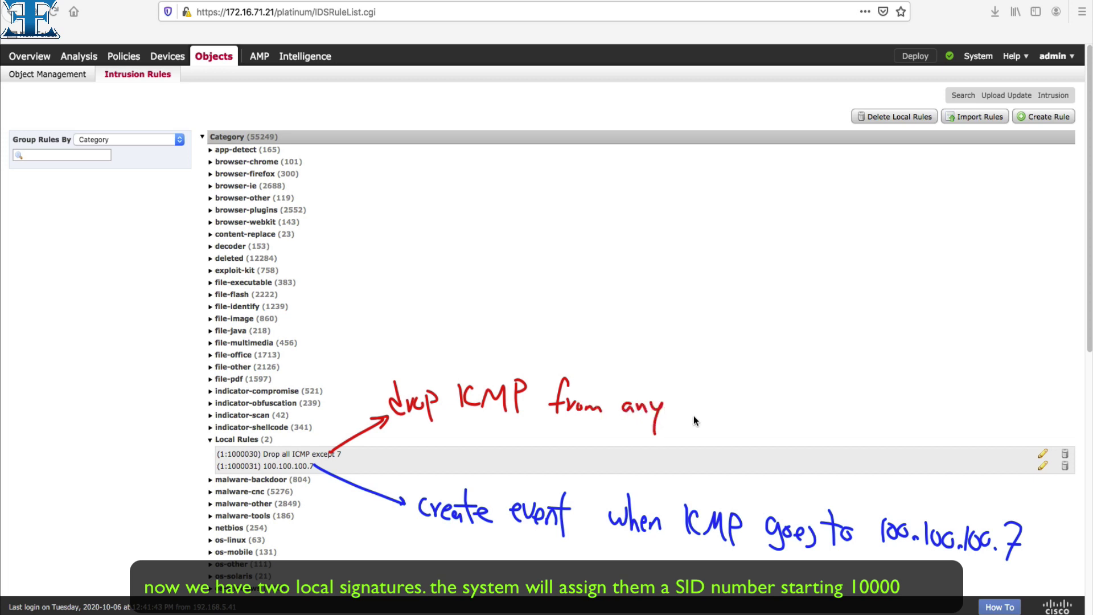
left_click_drag(696, 398, 704, 410)
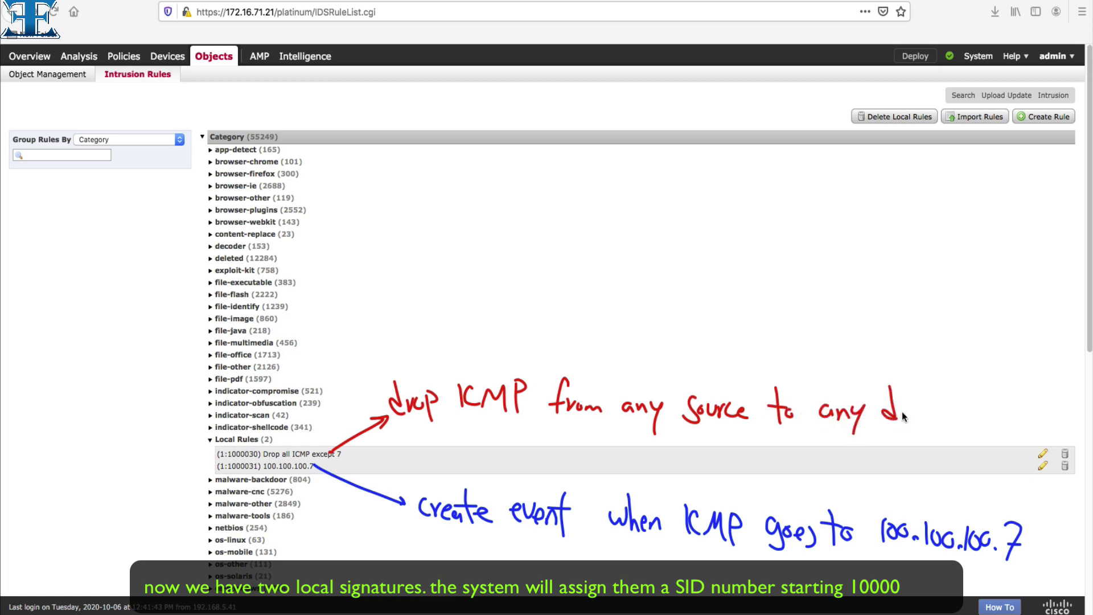
mouse_move(914, 387)
left_mouse_down()
mouse_move(916, 420)
mouse_move(971, 424)
left_mouse_up()
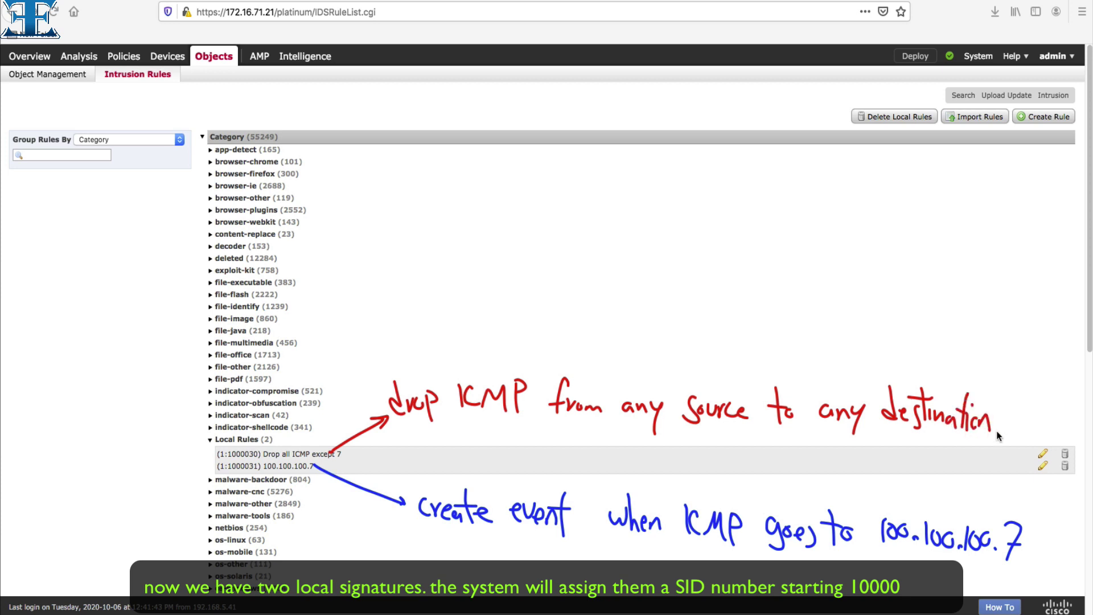
left_click_drag(475, 424, 489, 441)
left_click_drag(489, 423, 474, 442)
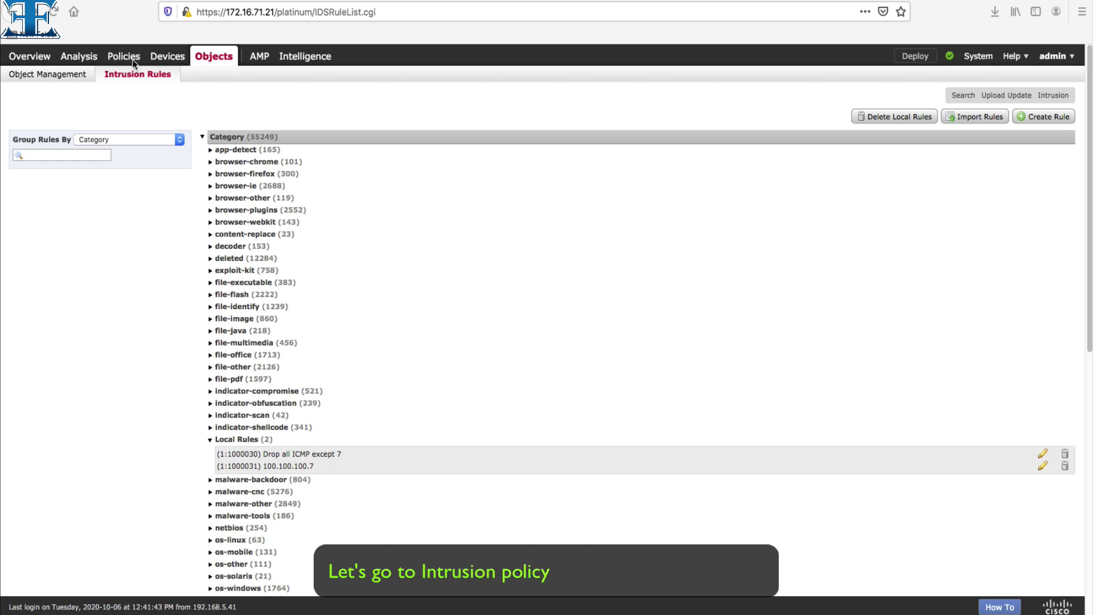
Step: Open the Lab intrusion policy for editing and show its My Changes policy layer
mouse_move(132, 59)
mouse_move(40, 74)
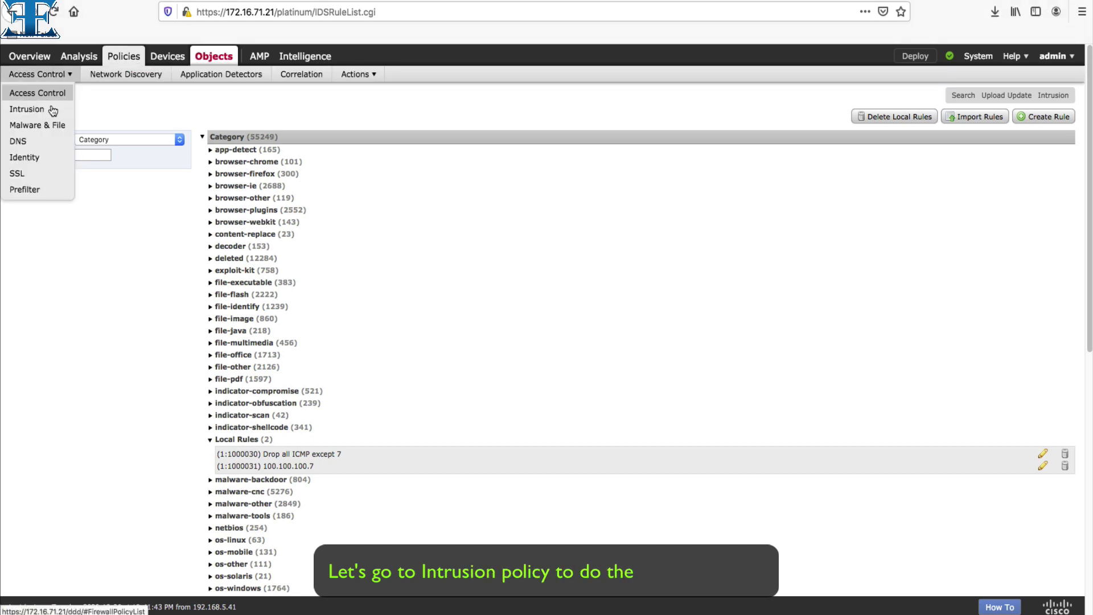
left_click(53, 111)
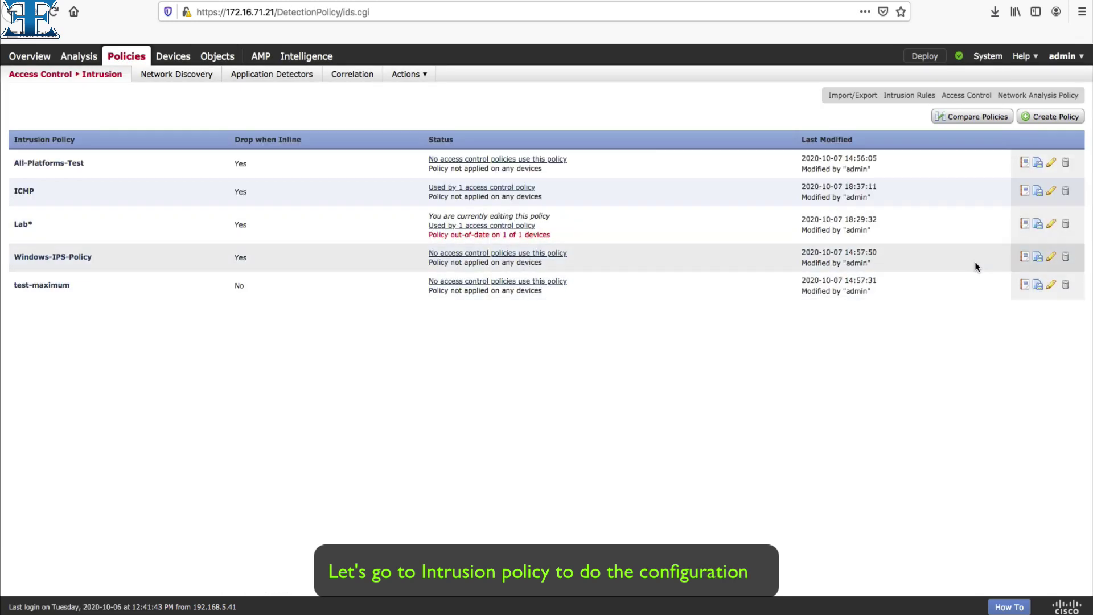
left_click(1051, 224)
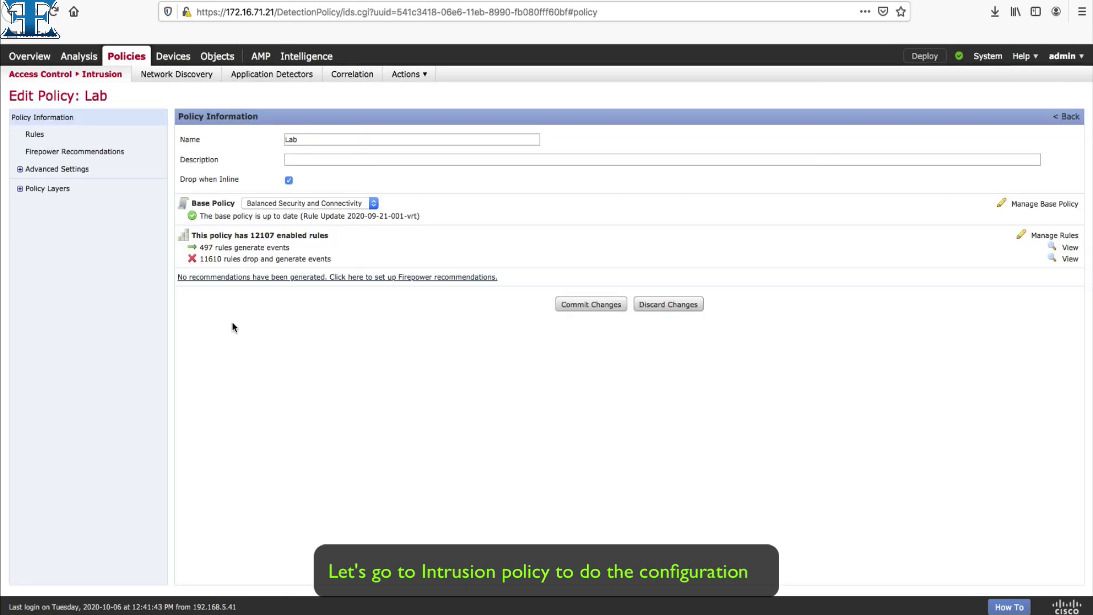
left_click(20, 189)
left_click(57, 206)
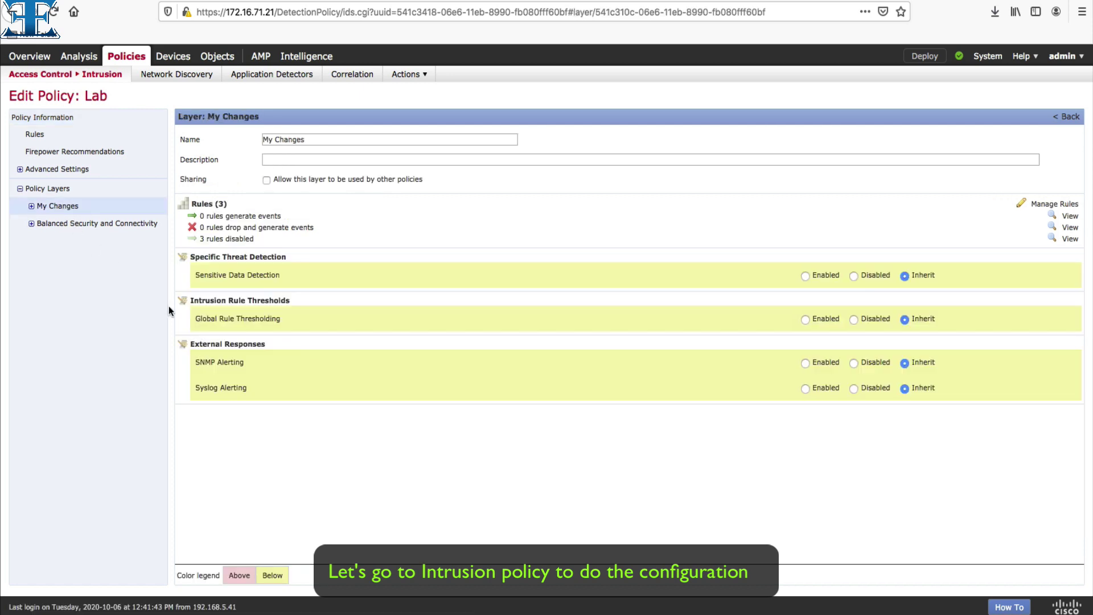
triple_click(269, 221)
left_click_drag(313, 228, 191, 227)
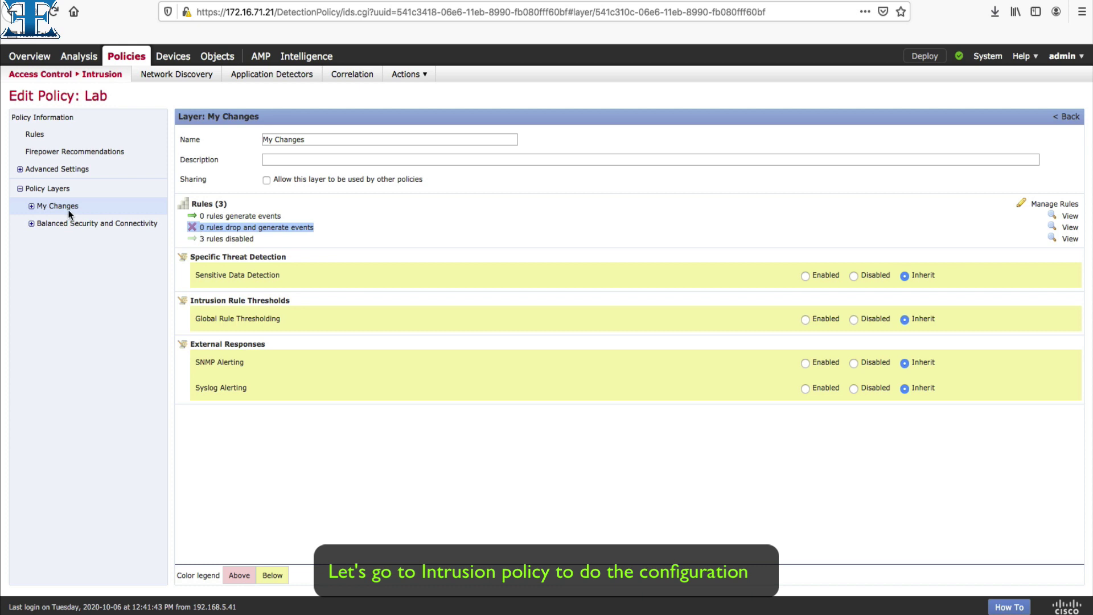
Step: Open the rules of the My Changes layer and filter them to the local category
left_click(32, 206)
left_click(52, 223)
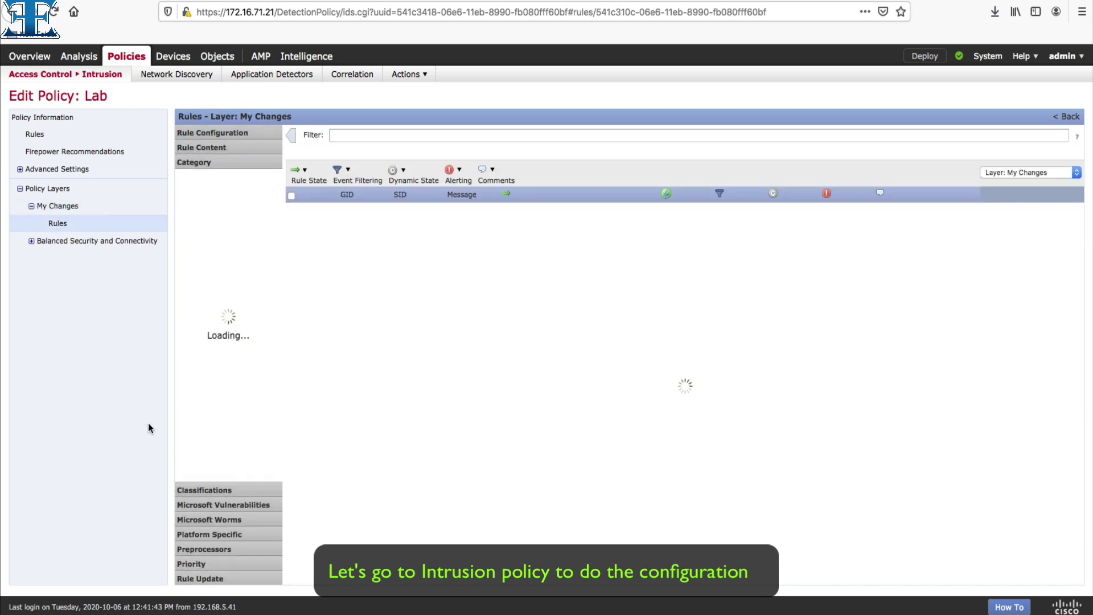
scroll(251, 414, "down", 5)
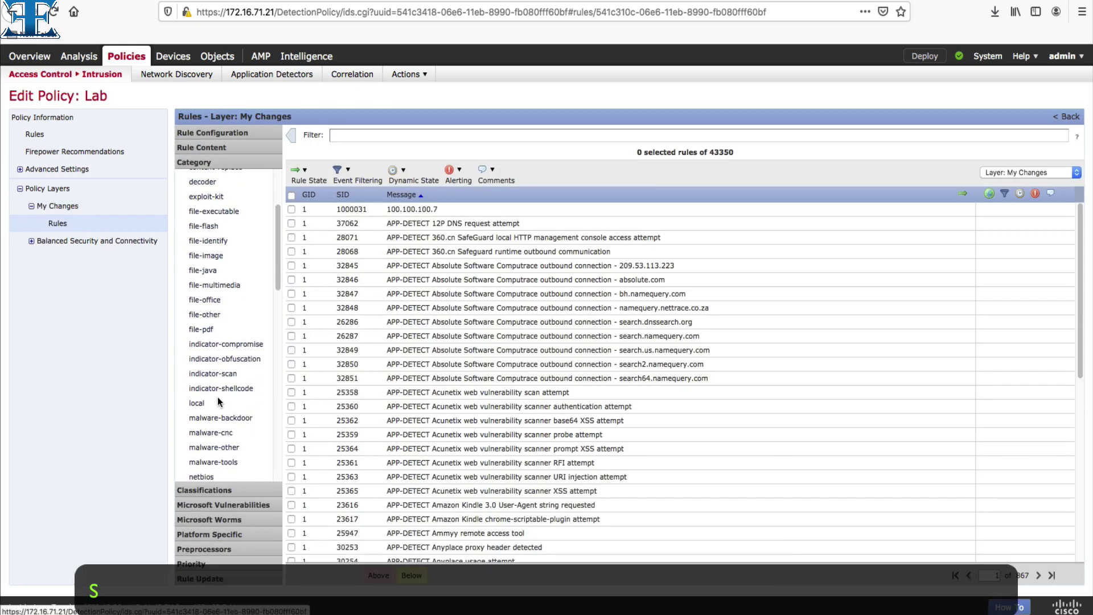
left_click(218, 400)
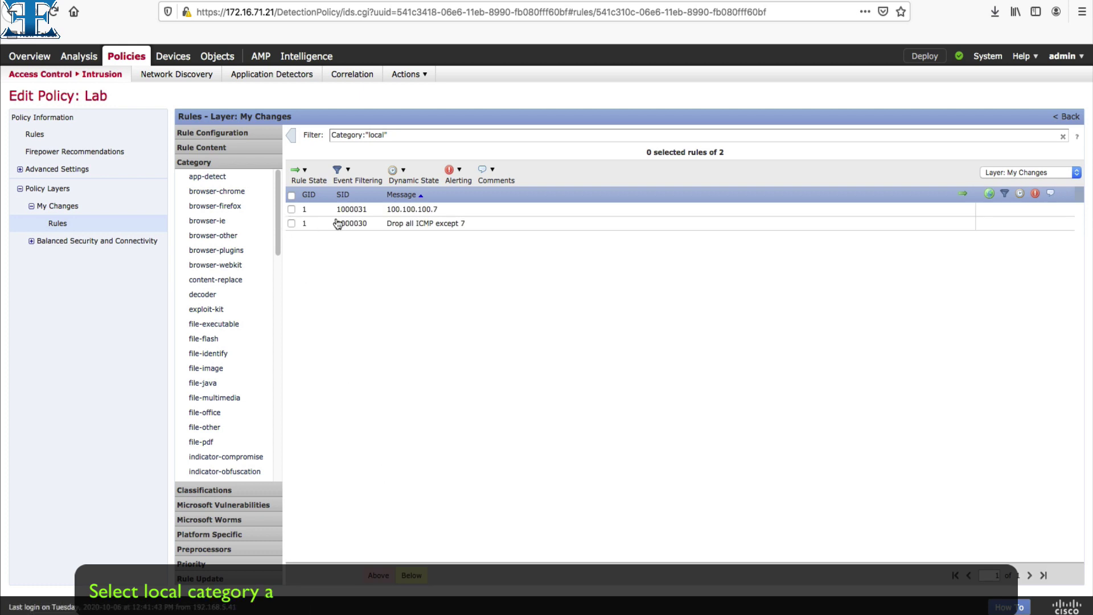
Step: Set the rule state of local signature 100.100.100.7 to Generate Events and dismiss the notification
left_click(291, 209)
left_click(302, 173)
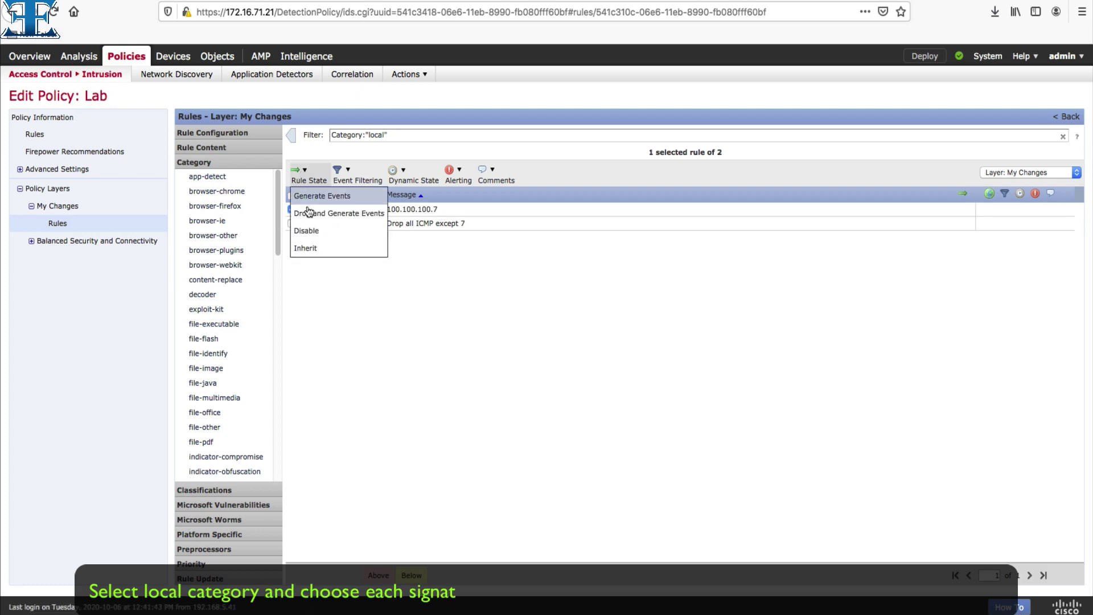
left_click(317, 196)
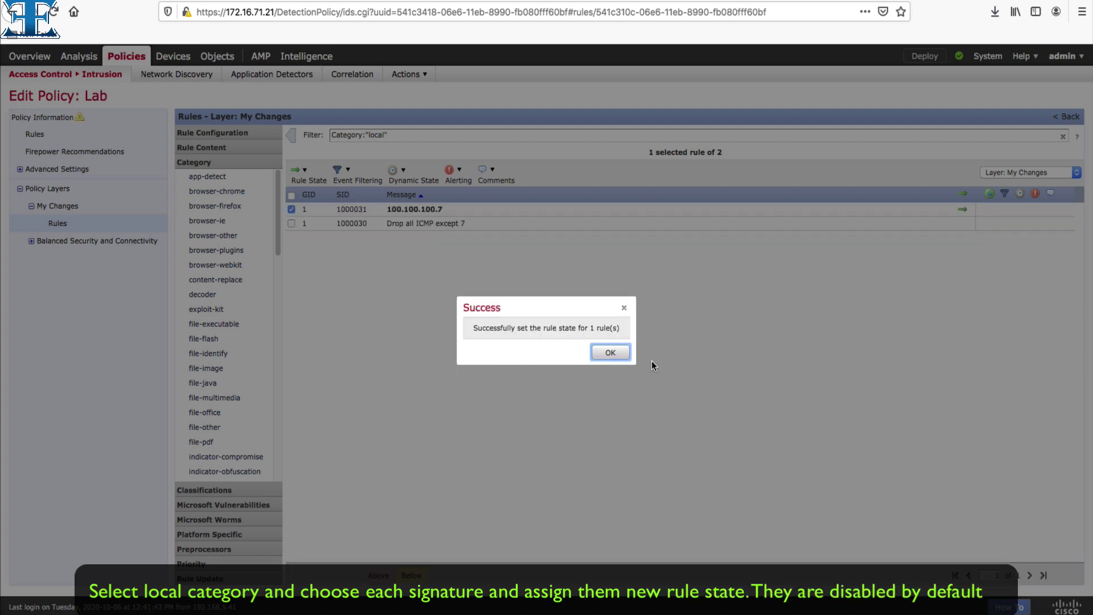
left_click(602, 351)
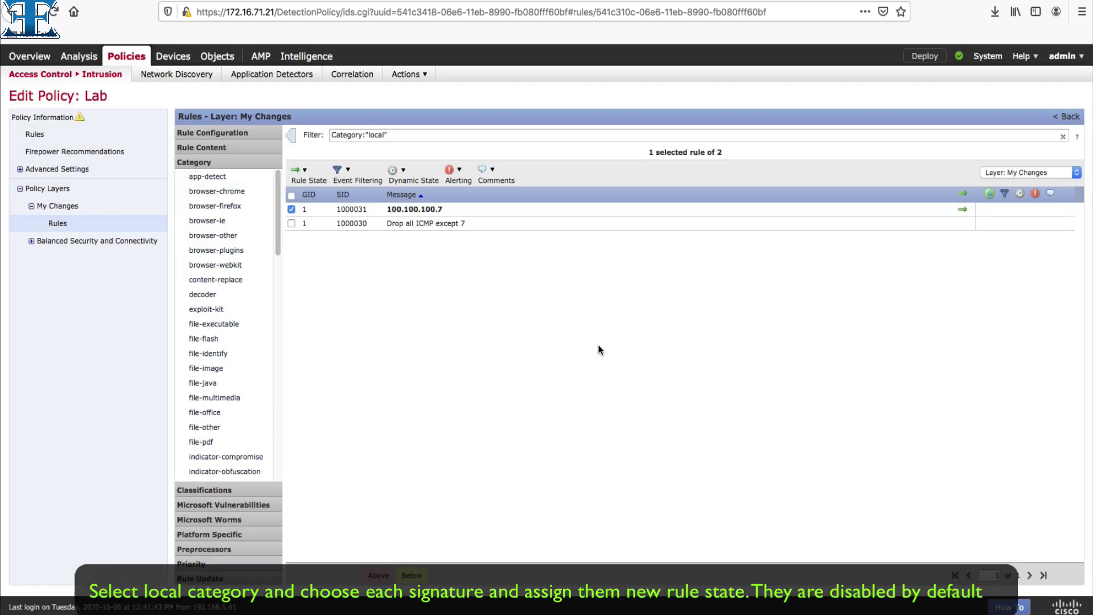
Step: Select only the "Drop all ICMP except 7" signature, set its rule state to Drop and Generate Events, and dismiss the notification
left_click(291, 223)
left_click(301, 171)
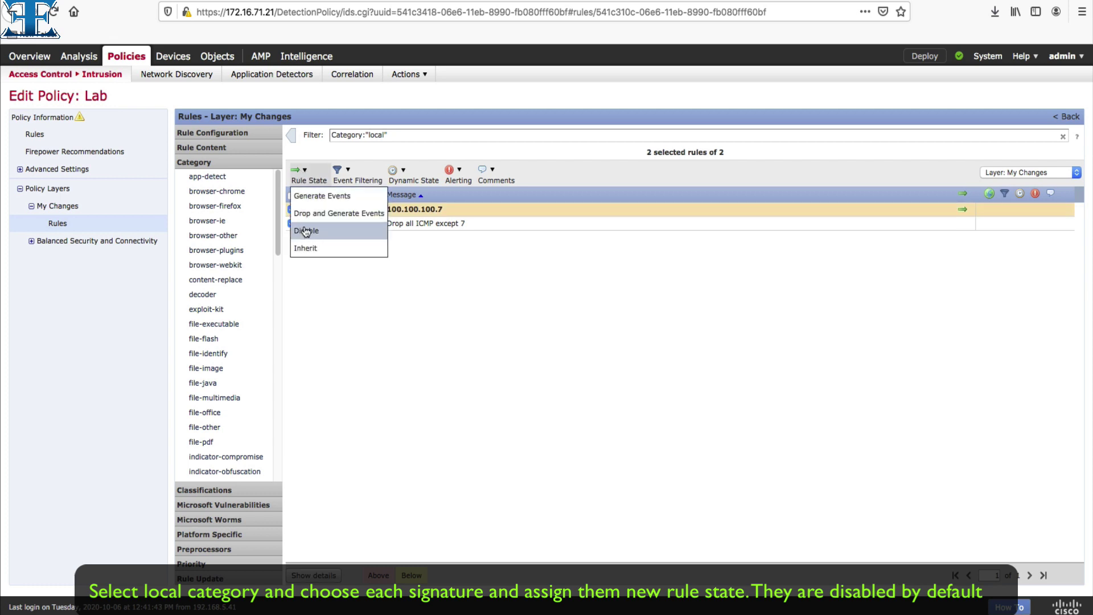
left_click(333, 296)
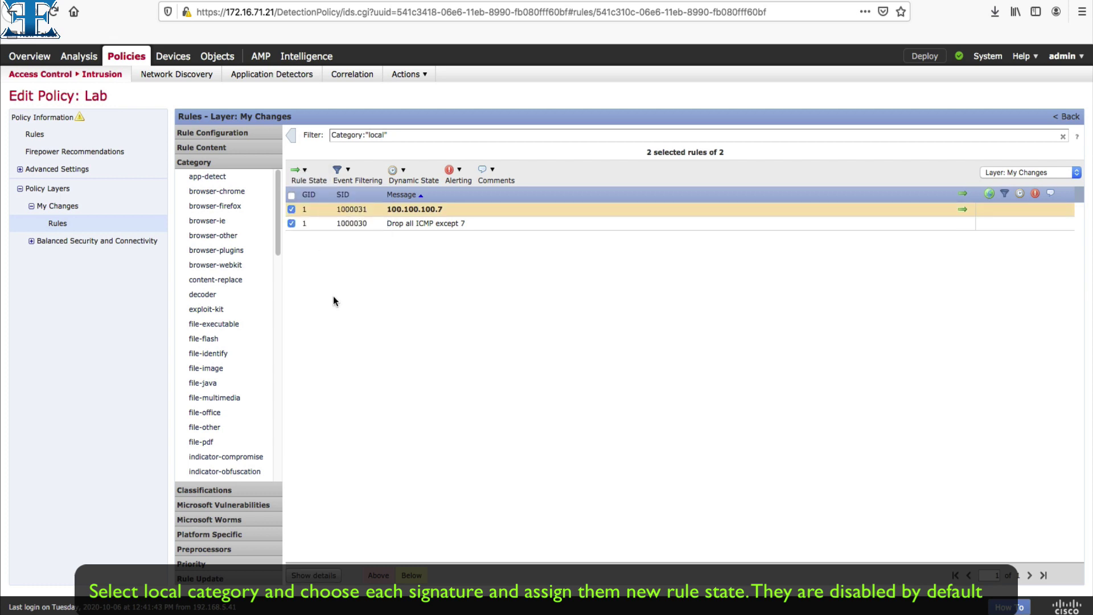
left_click(292, 196)
left_click(291, 224)
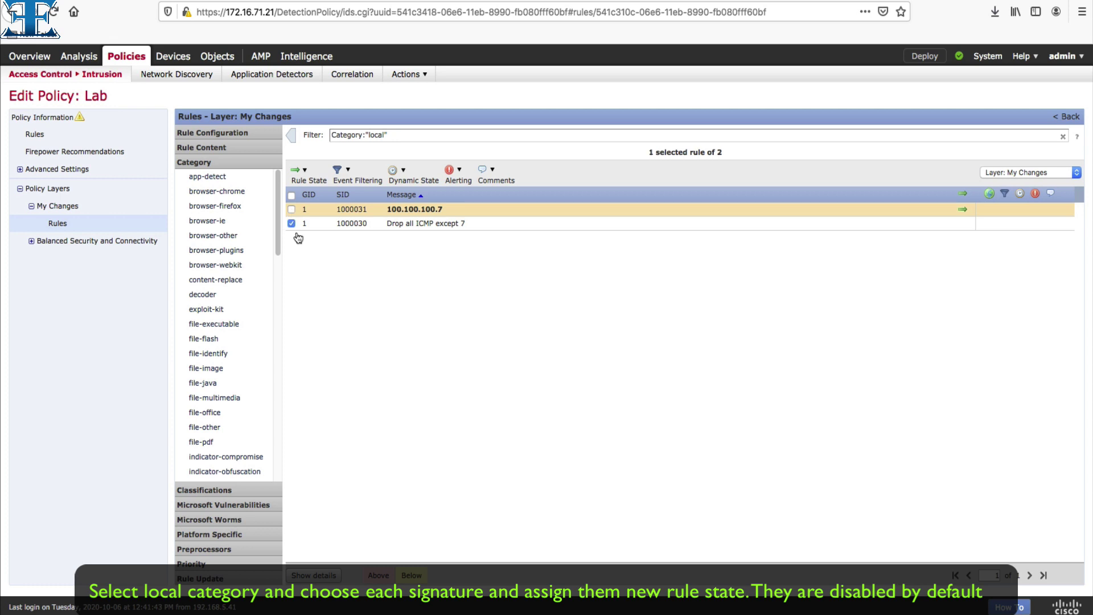
left_click(304, 170)
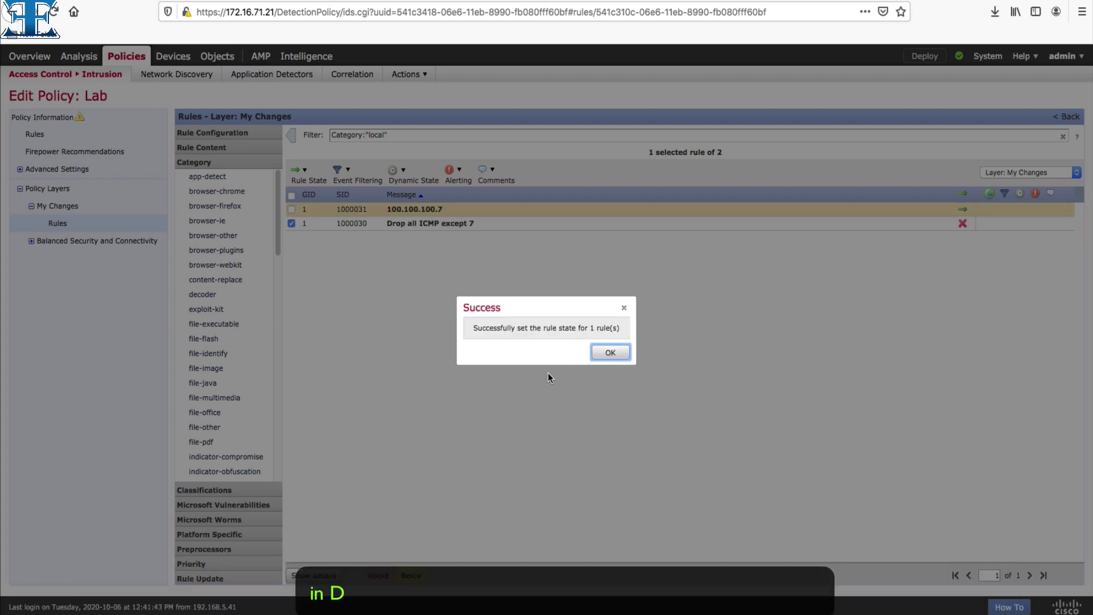
left_click(607, 352)
Step: Show the rule details and examine the rule script in the documentation of both local signatures
left_click(312, 575)
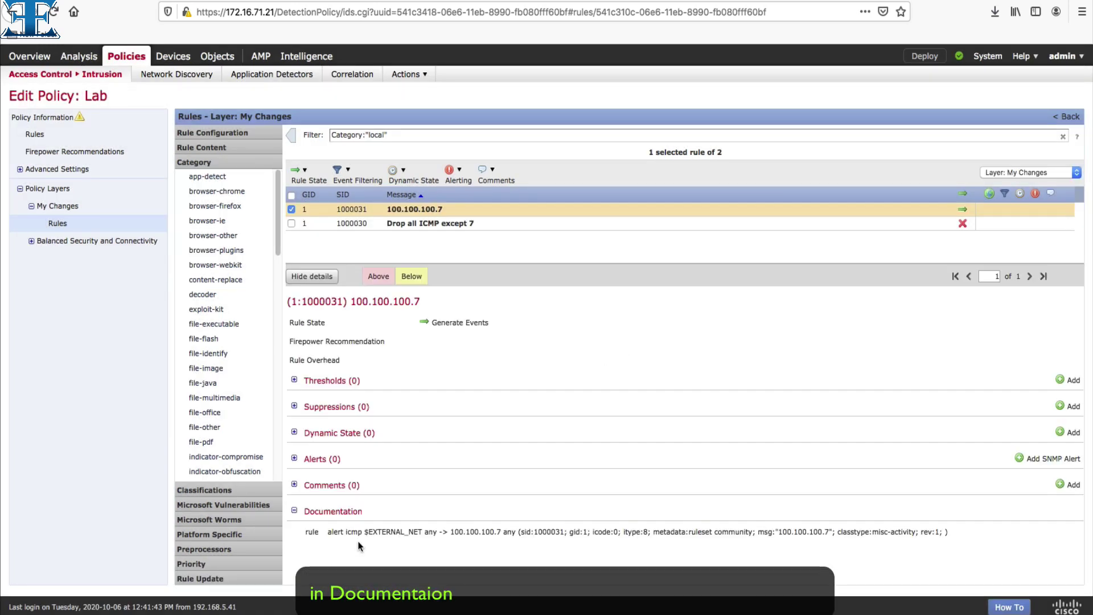
left_click_drag(342, 533, 515, 533)
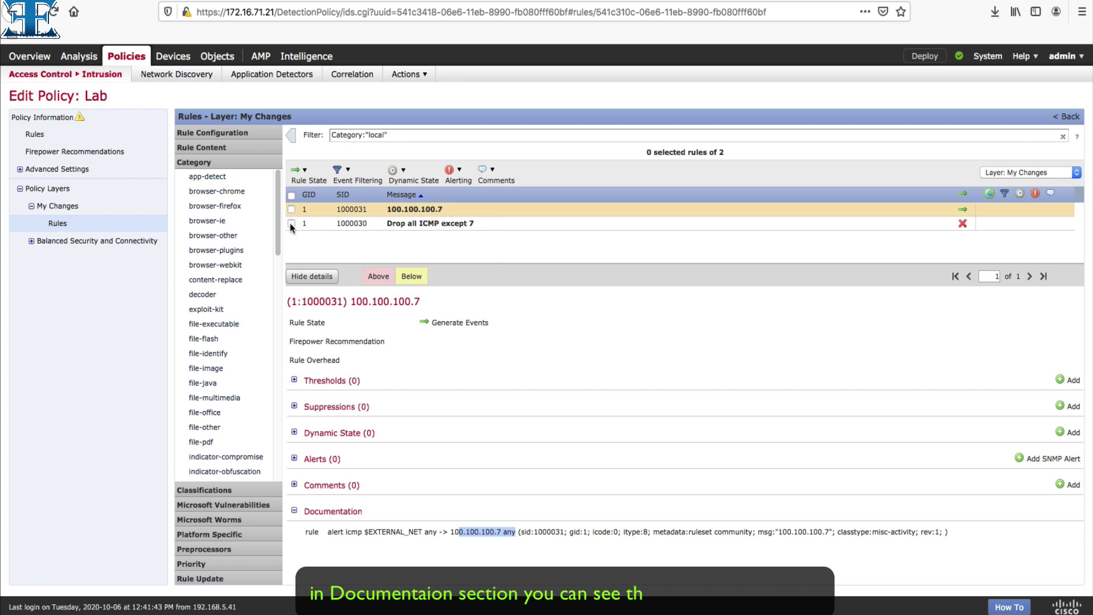
left_click(310, 228)
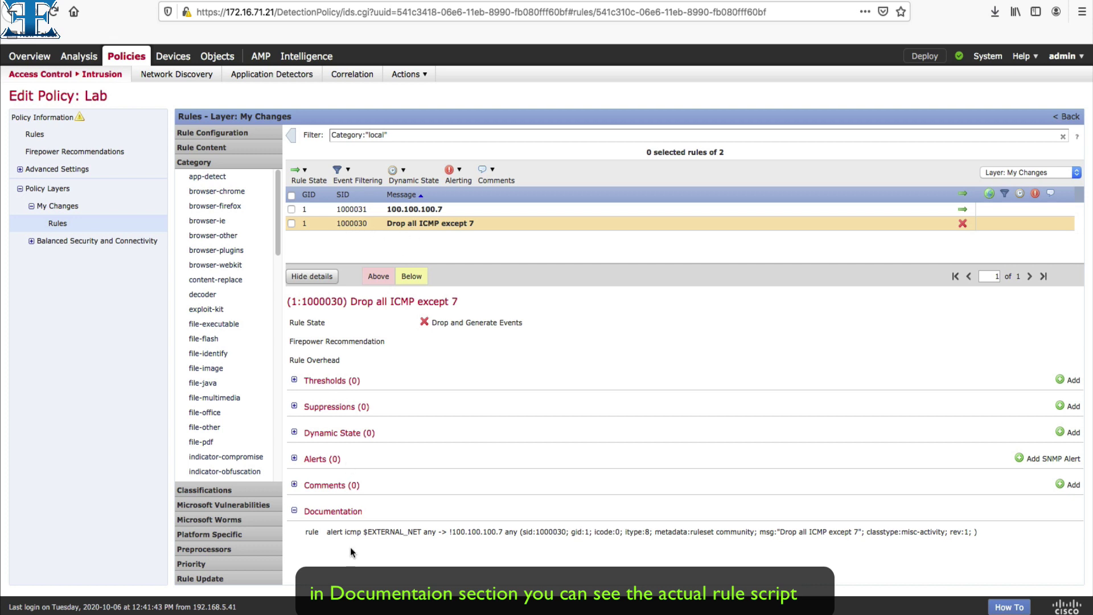
left_click_drag(317, 530, 564, 532)
left_click(562, 538)
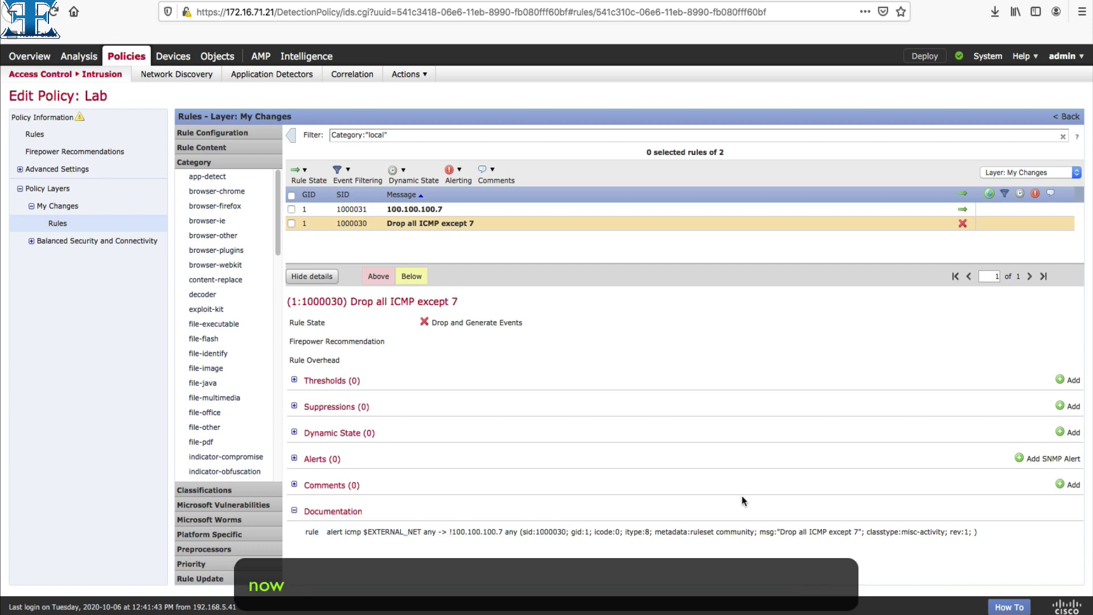
Step: Return to the Lab policy's information page and commit the policy changes
left_click(64, 118)
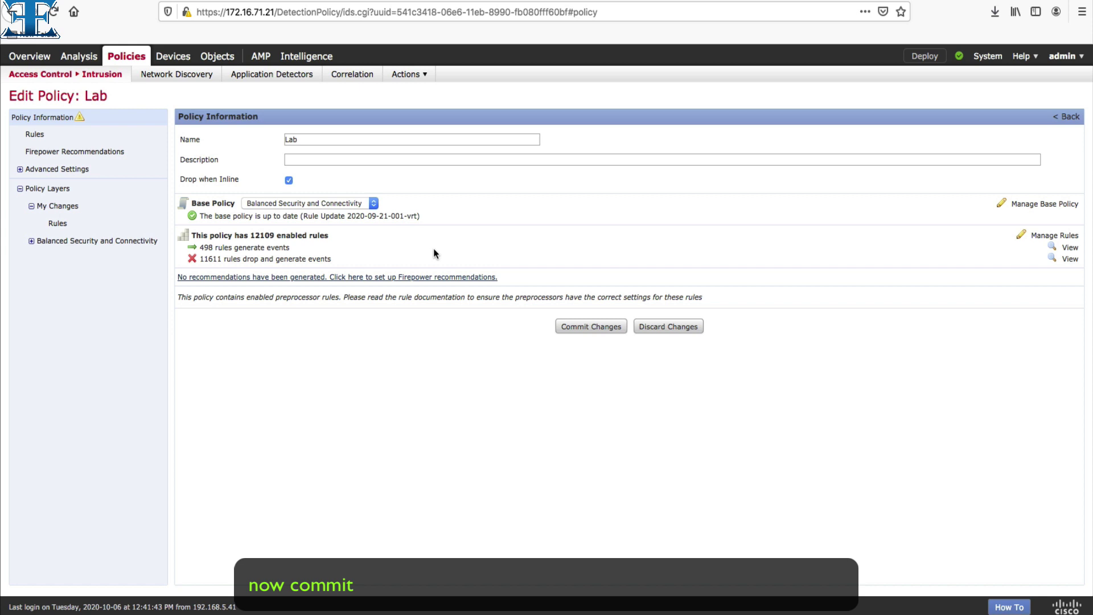
left_click(583, 326)
left_click(627, 379)
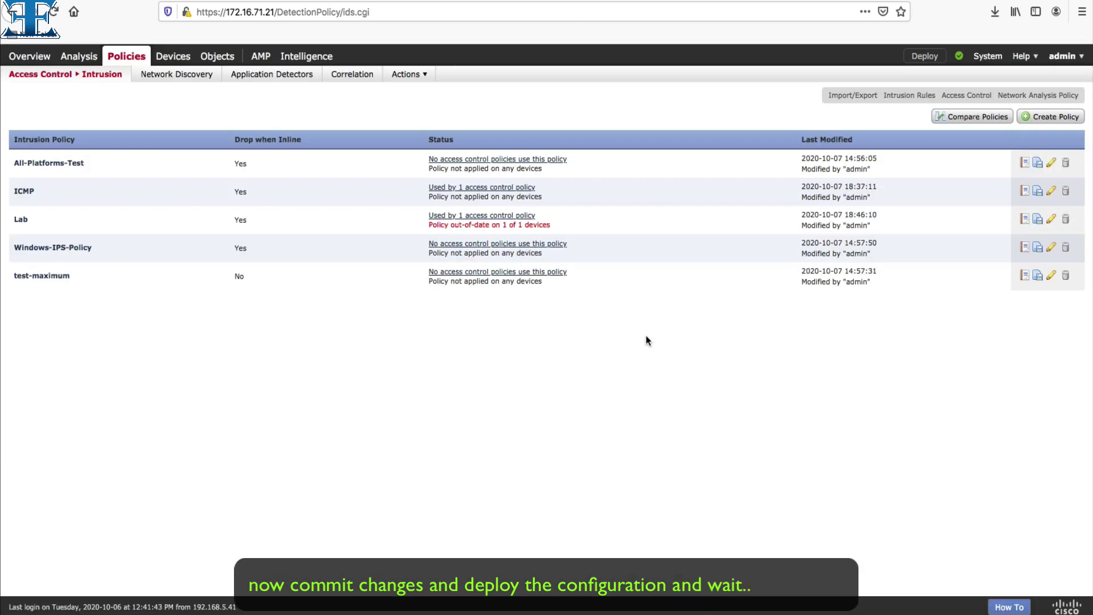
Step: Deploy the pending policy changes to the FTD device
left_click(929, 56)
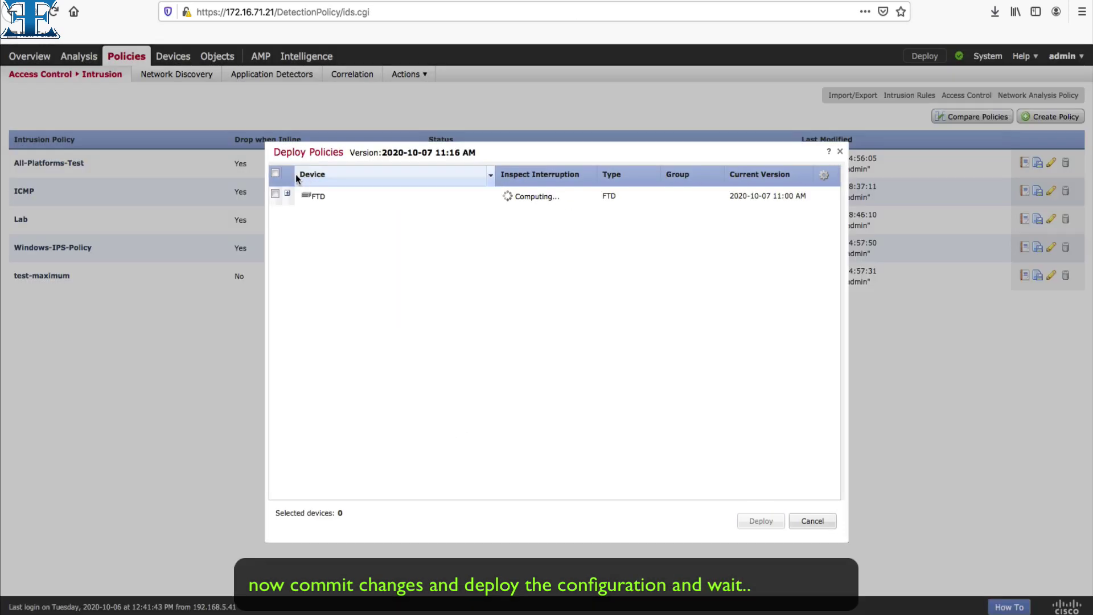
left_click(275, 173)
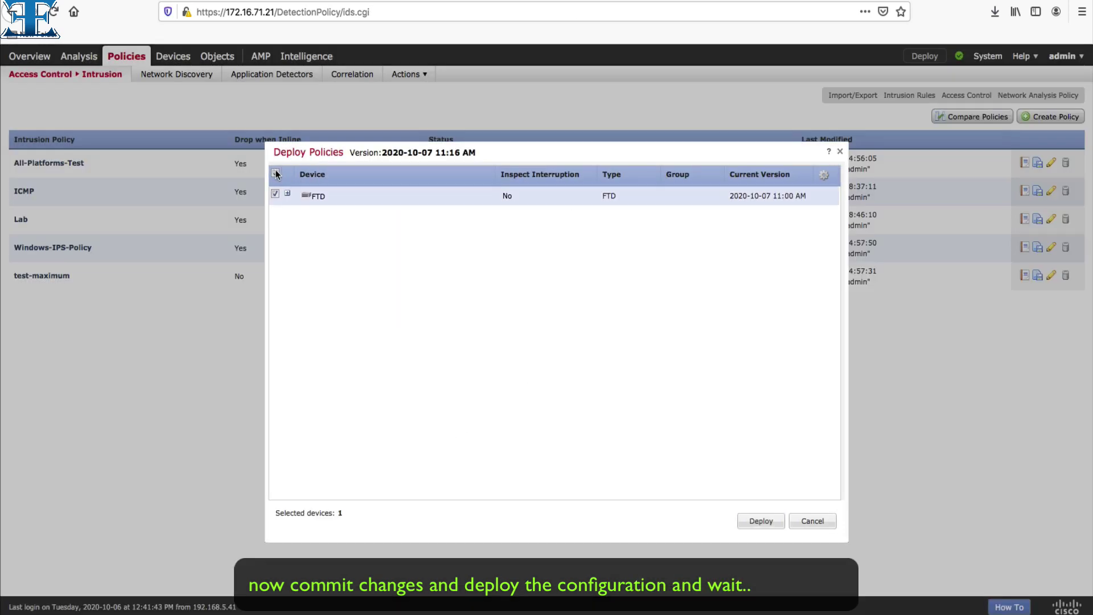
left_click(761, 520)
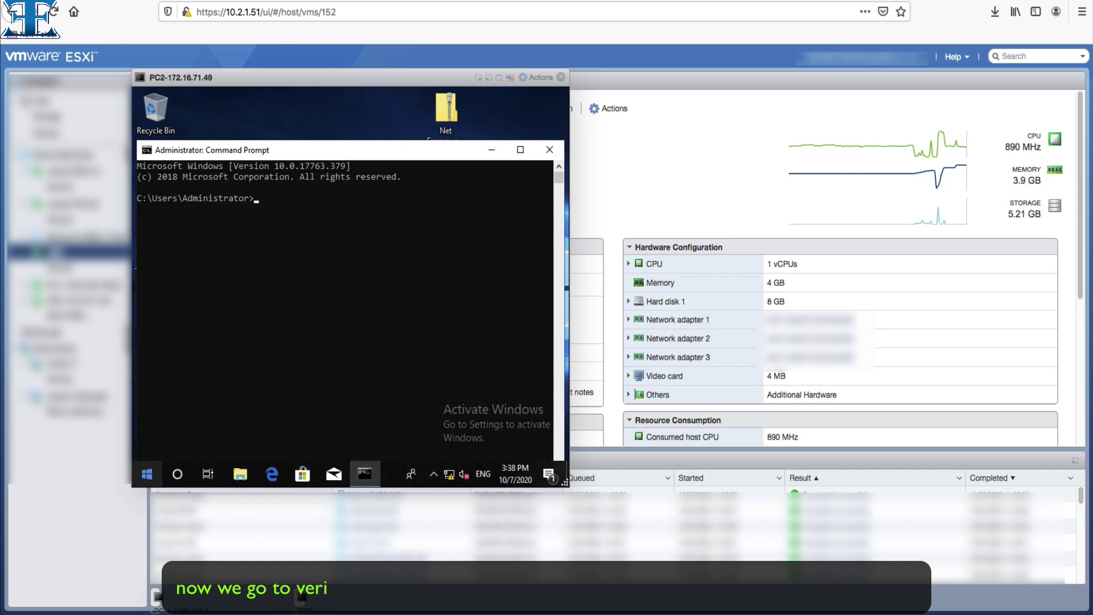
Step: Switch to the PC2 console in VMware ESXi and start a continuous ping to 100.100.100.7 from the command prompt
type("ping 100.100.100.")
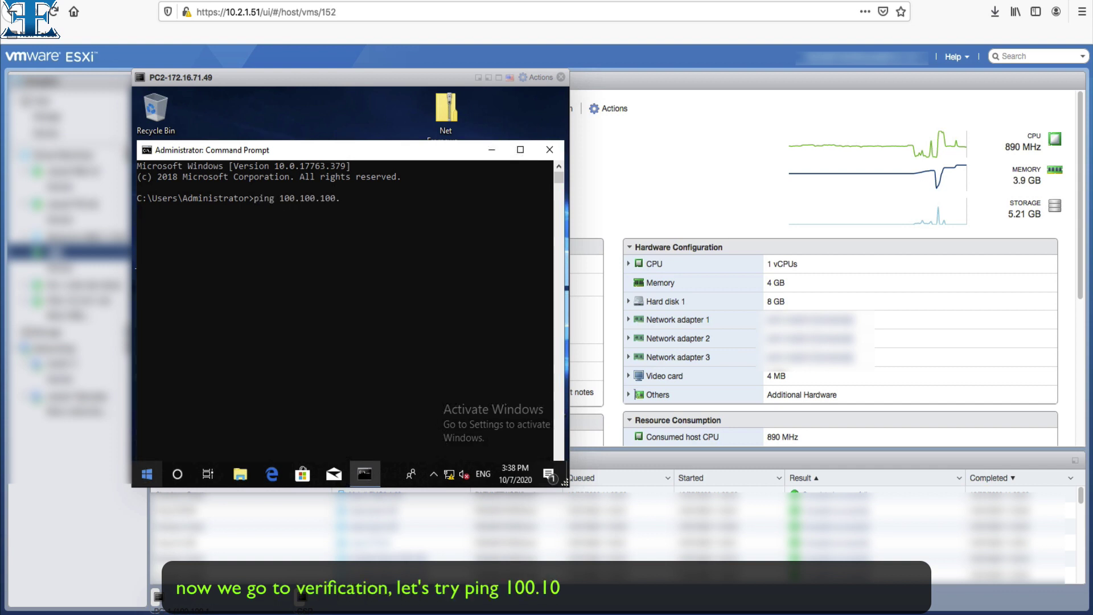
type("7 -t")
key("Return")
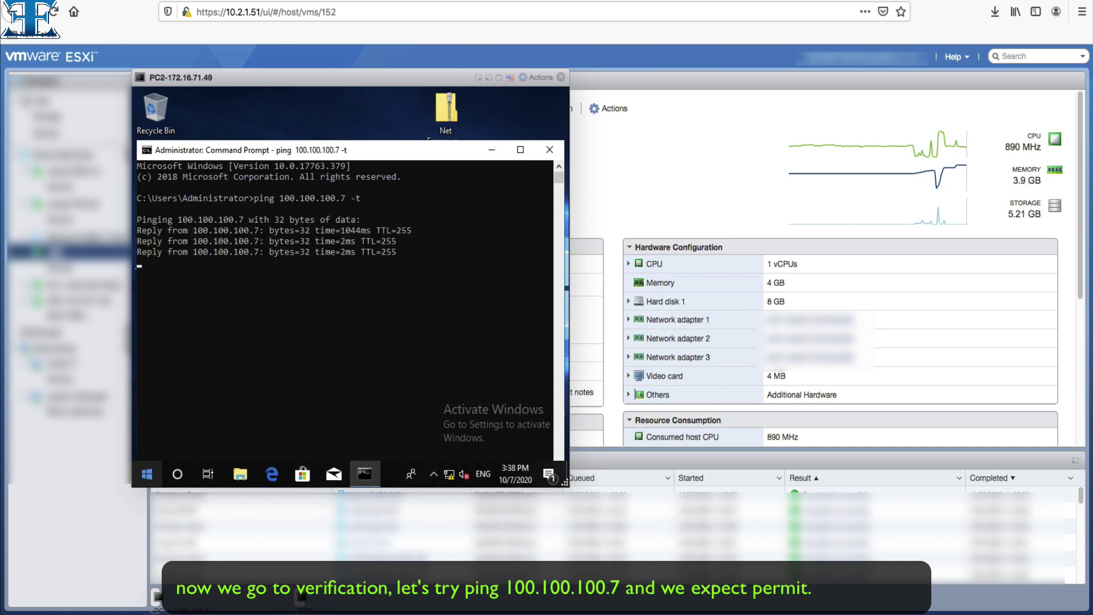
Step: Open a second command prompt beside the first and start a continuous ping to 100.100.100.5
right_click(368, 474)
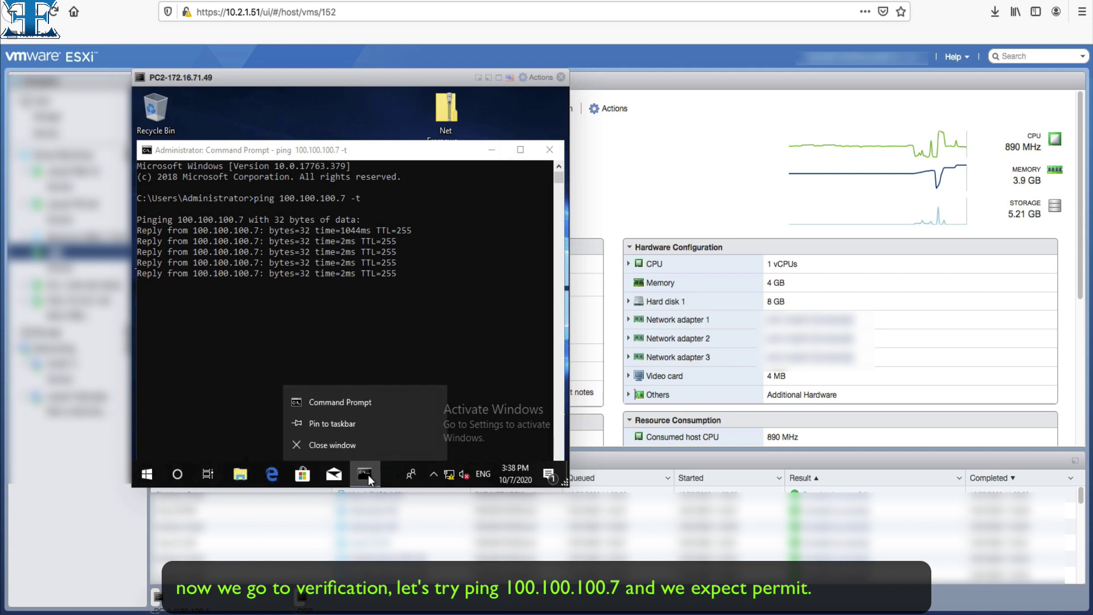
left_click(347, 404)
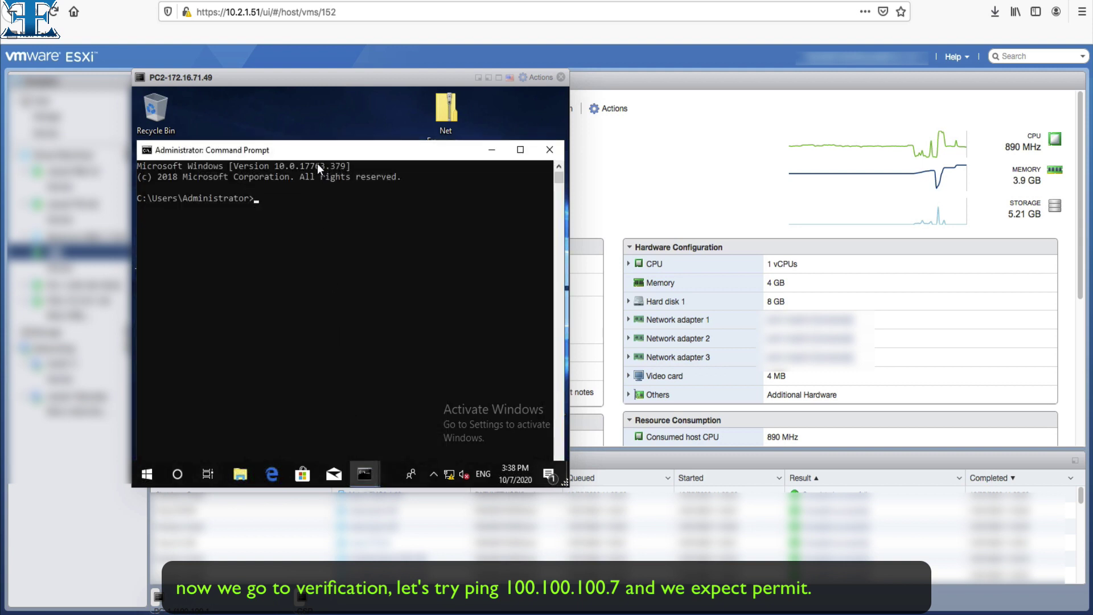
left_click_drag(317, 163, 478, 175)
type("p")
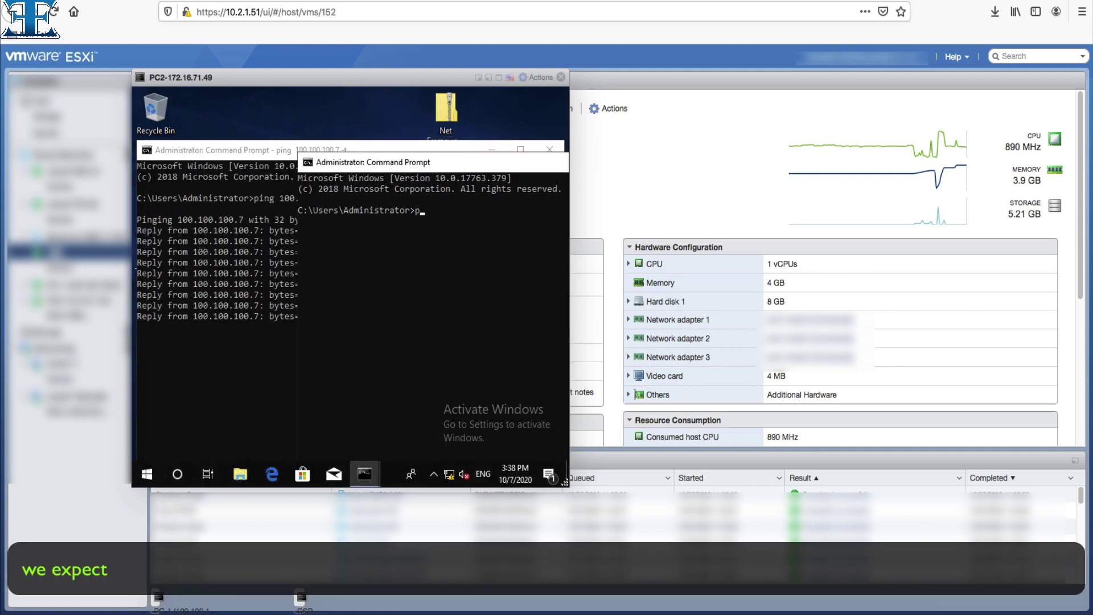
type("ing 100.100")
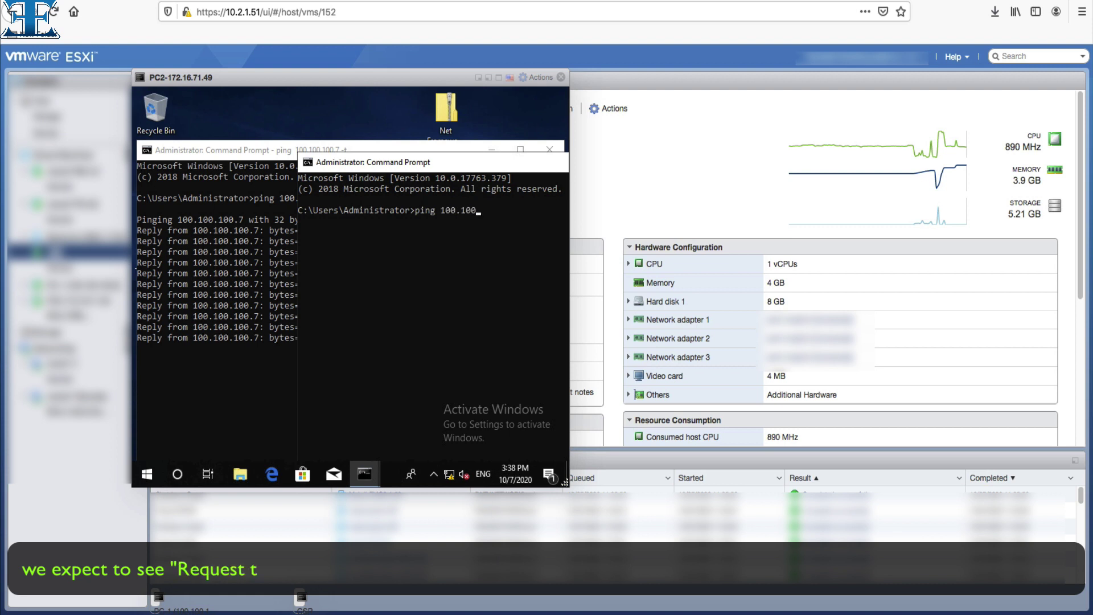
type(".100.")
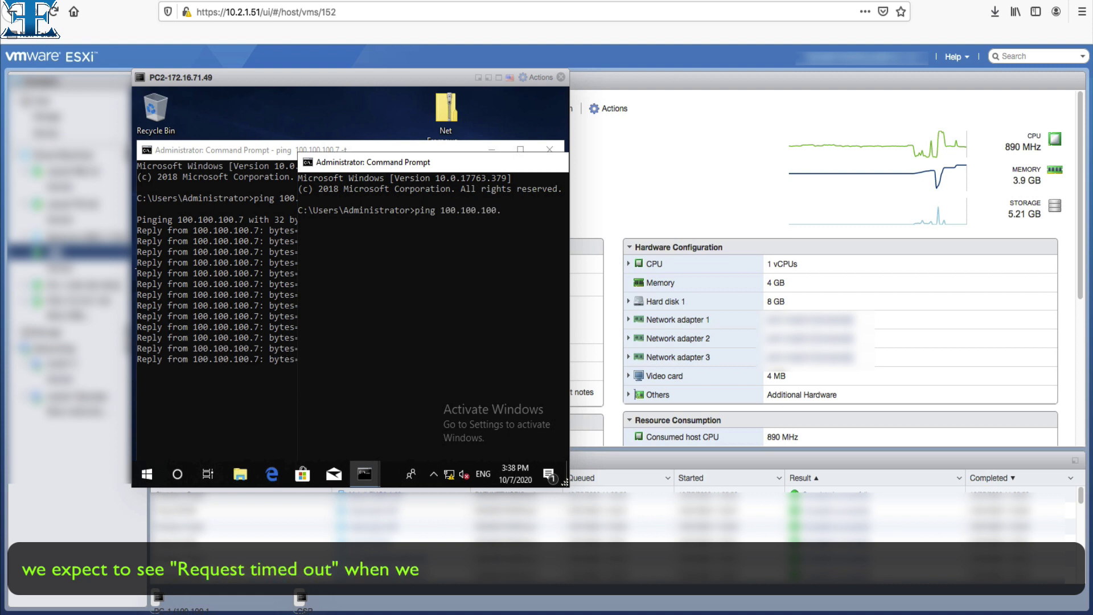
type("5 -t")
key("Return")
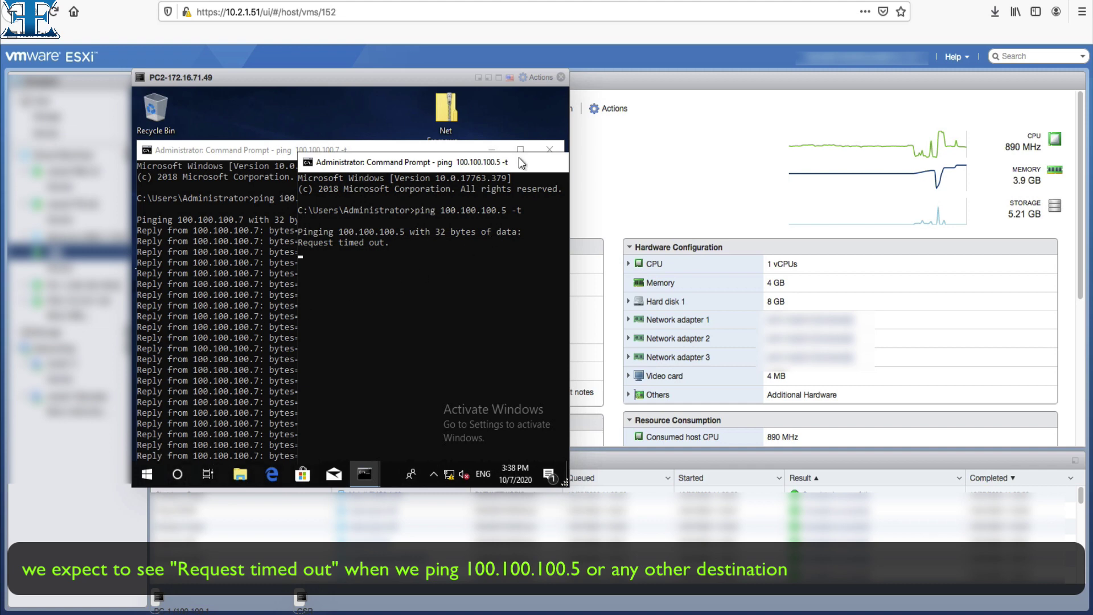
left_click_drag(518, 163, 426, 167)
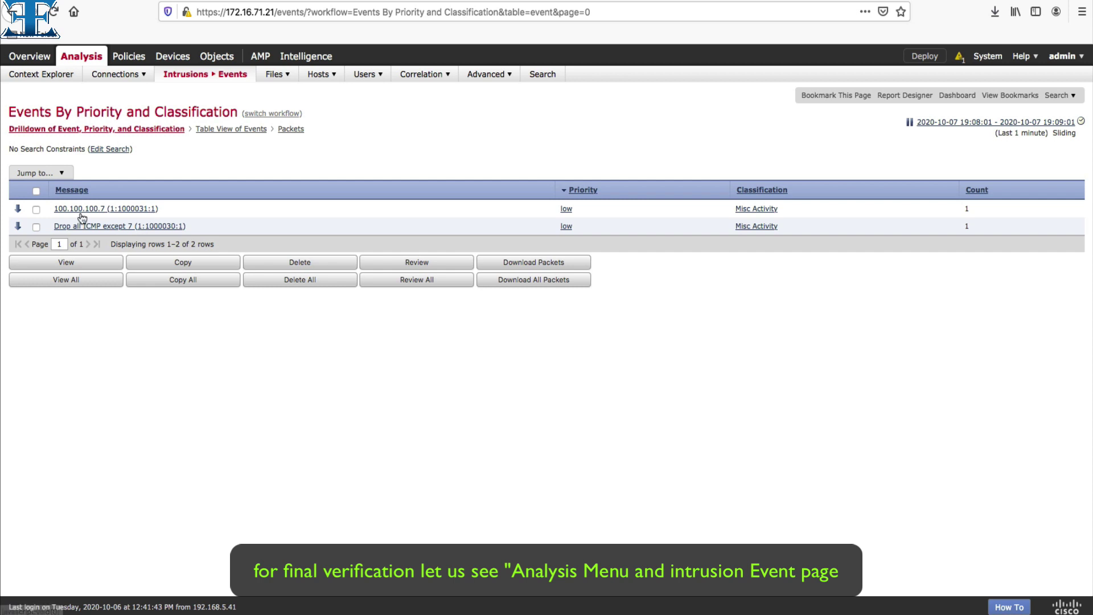
Step: In the Firepower intrusion events, open the table view and examine the source and destination IPs of the two custom signature events
left_click(85, 215)
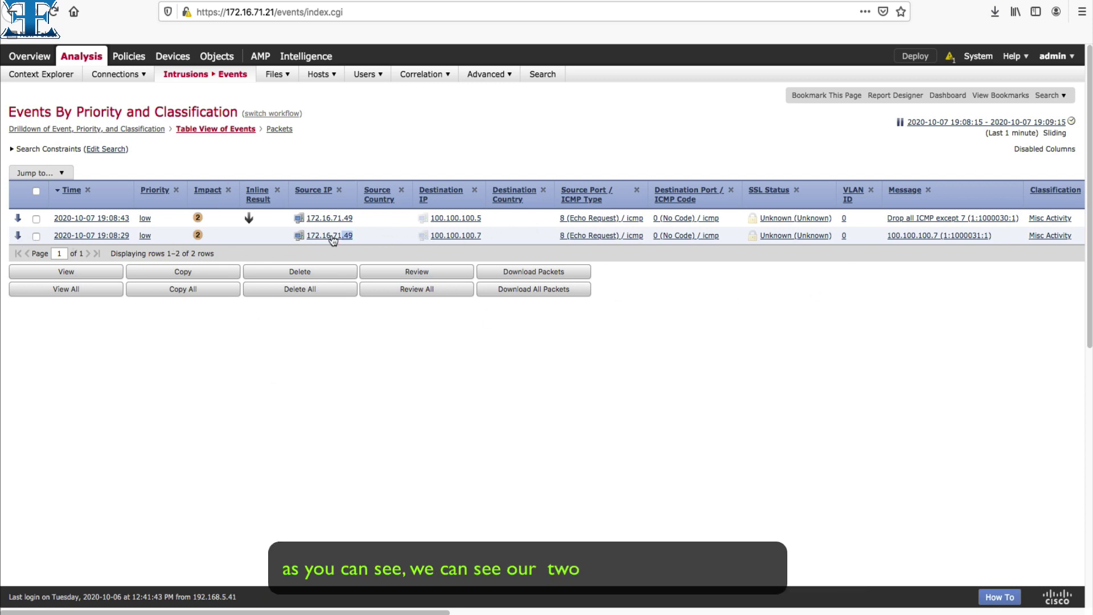
left_click_drag(467, 241, 444, 239)
left_click_drag(354, 219, 282, 221)
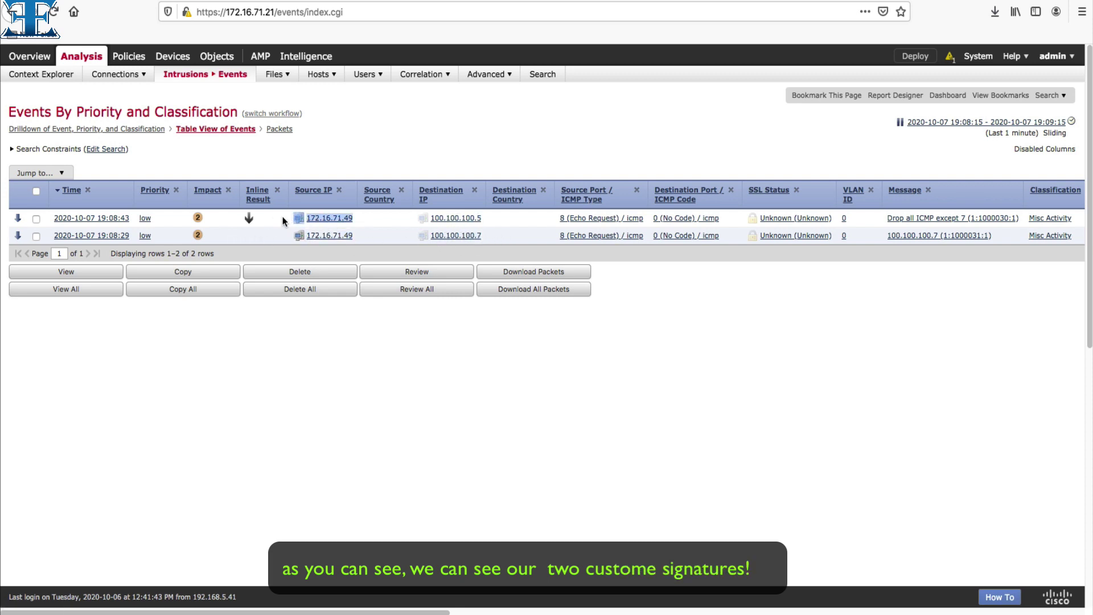